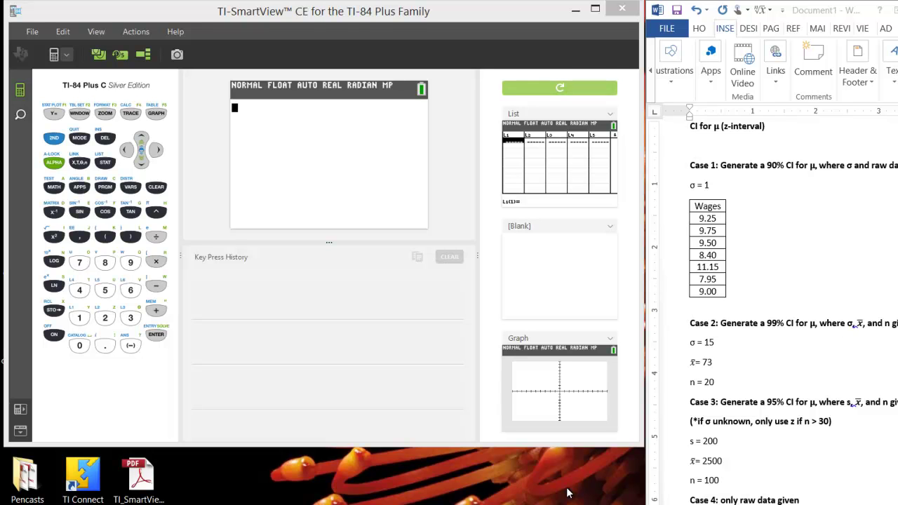
Open the list editor and clear the old 5s and 6s from list L1.
left_click(759, 266)
left_click(733, 141)
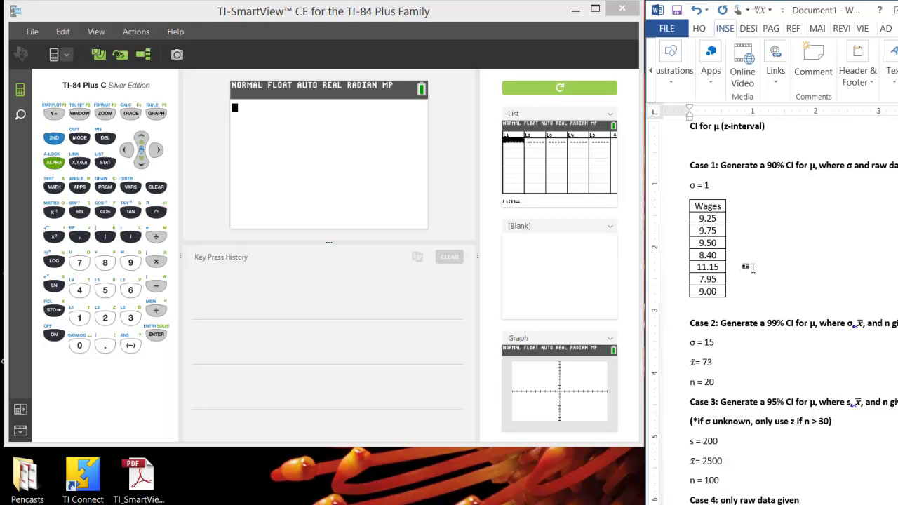
left_click(106, 163)
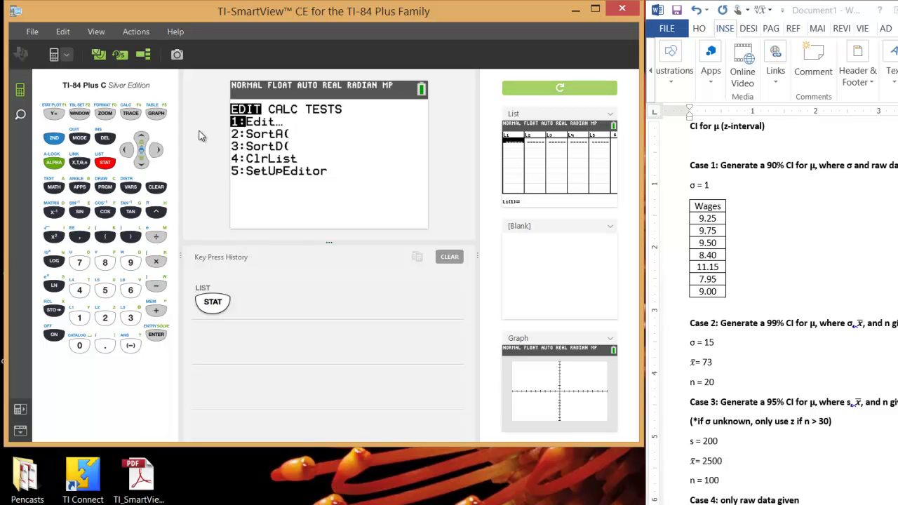
key("Return")
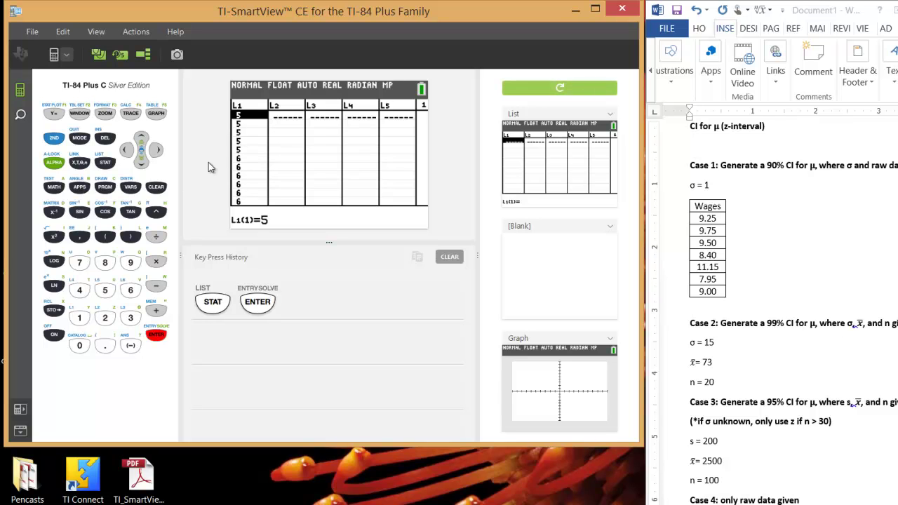
key("Up")
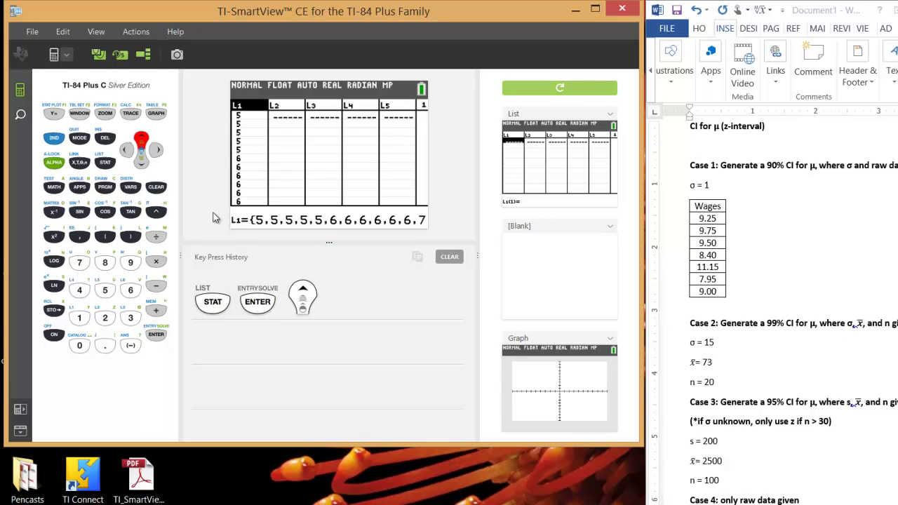
left_click(157, 188)
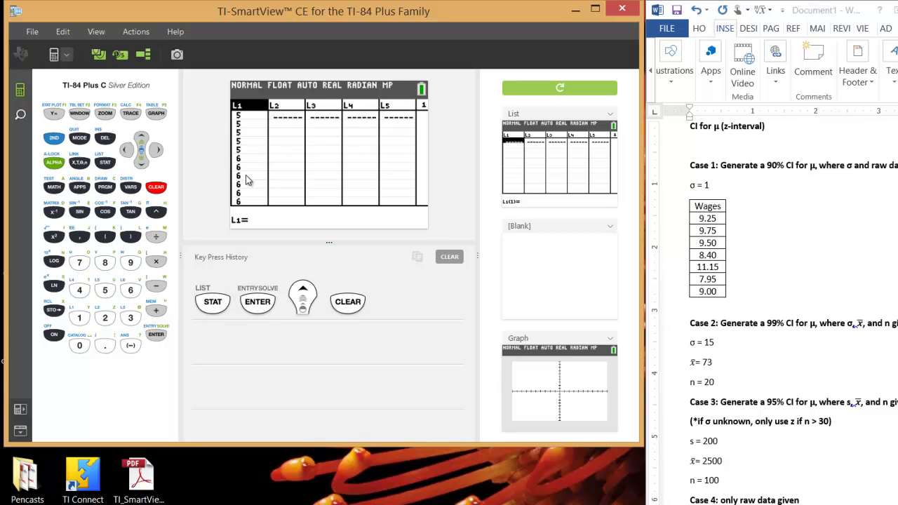
key("Return")
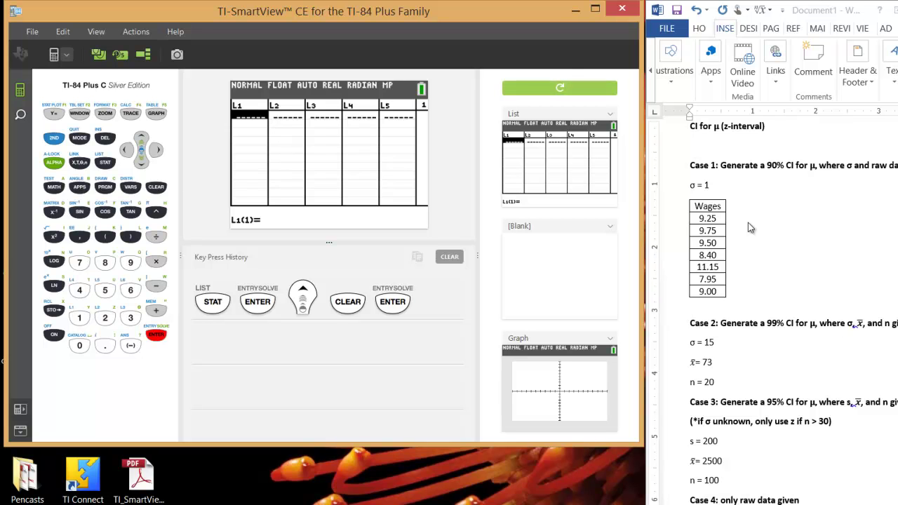
Enter the first four wages 9.25, 9.75, 9.5 and 8.4 into L1.
type("9.2")
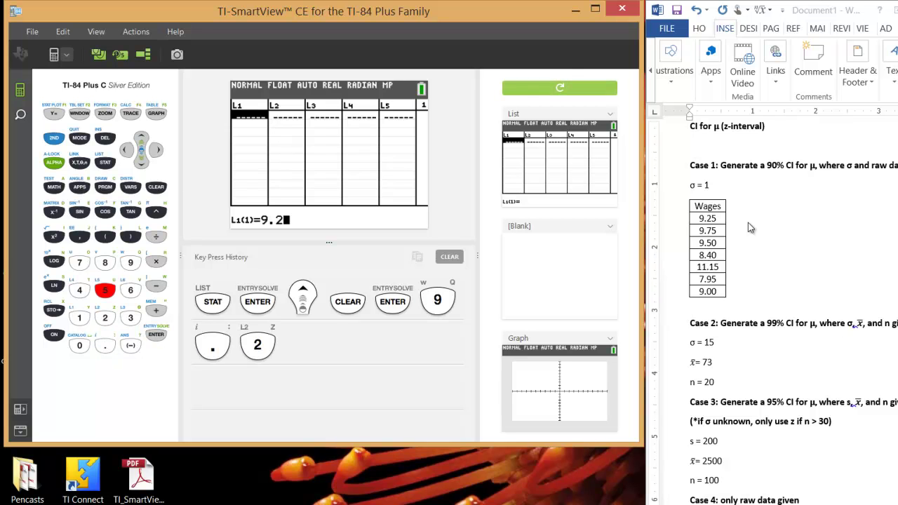
type("5")
key("Return")
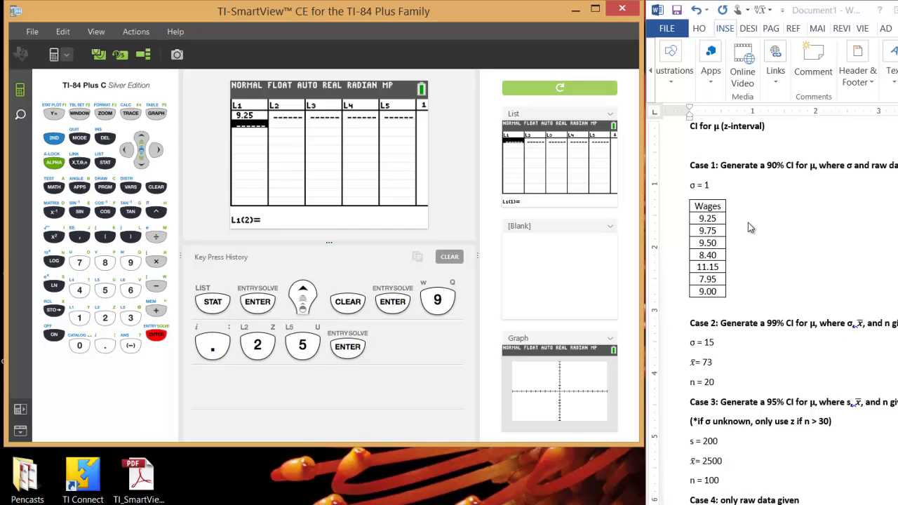
type("9.75")
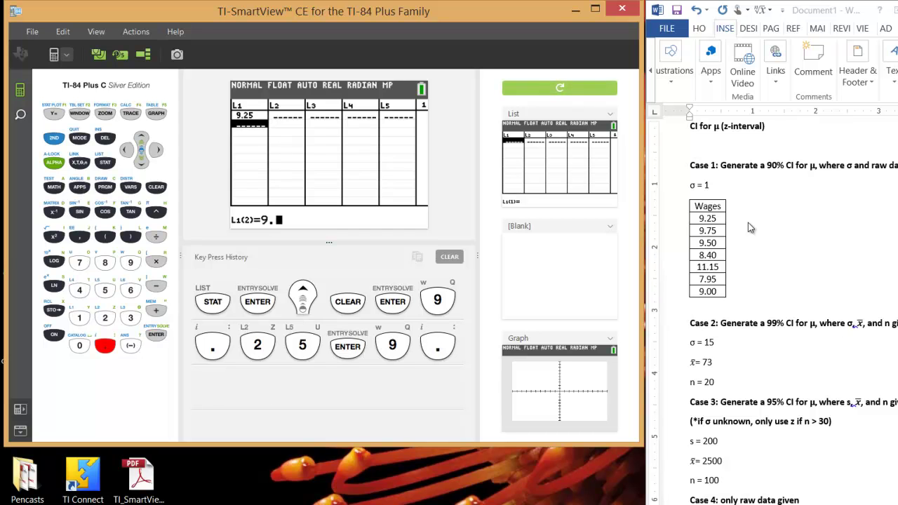
key("Return")
type("9")
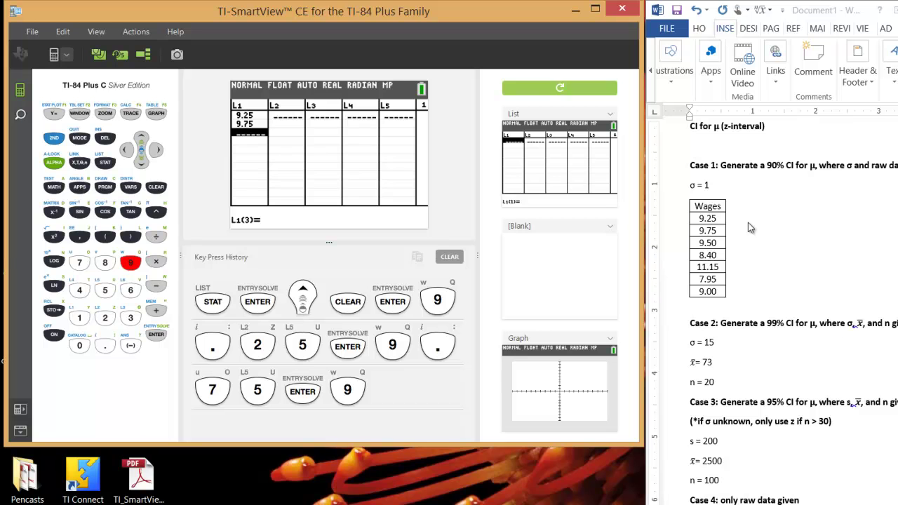
type(".5")
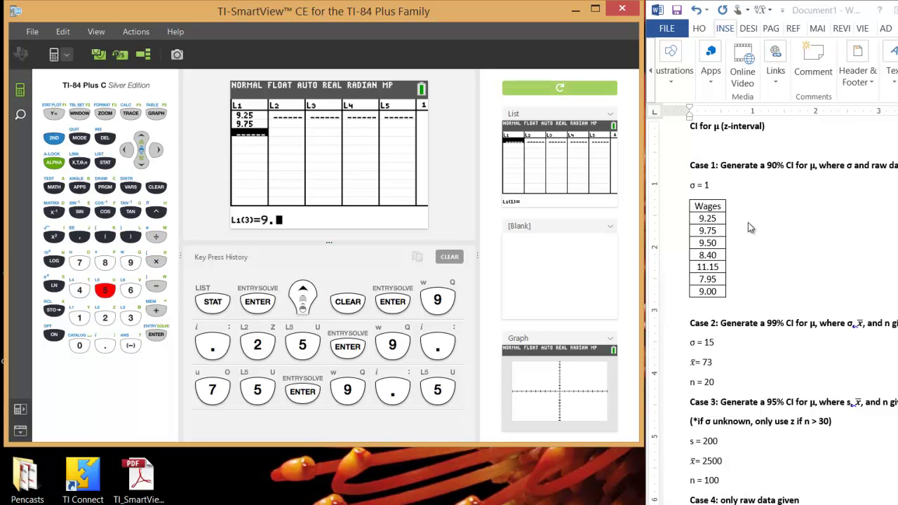
key("Return")
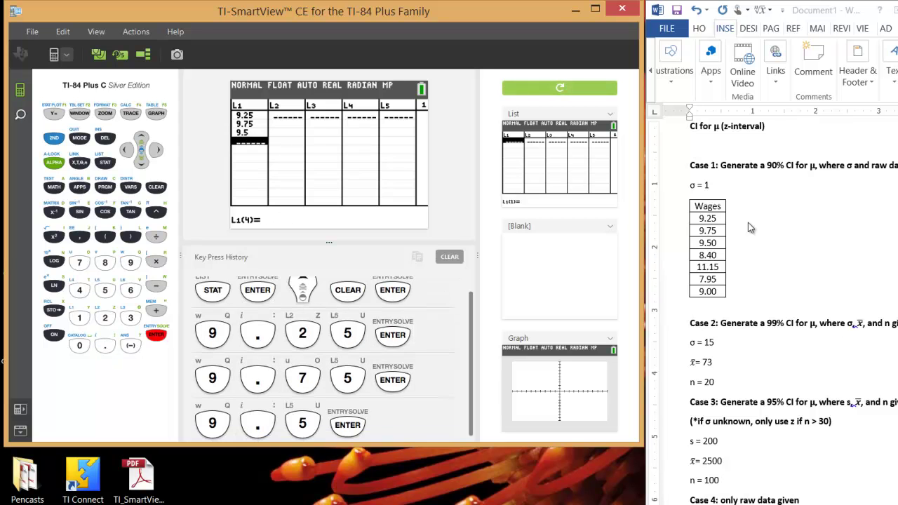
type("8.4")
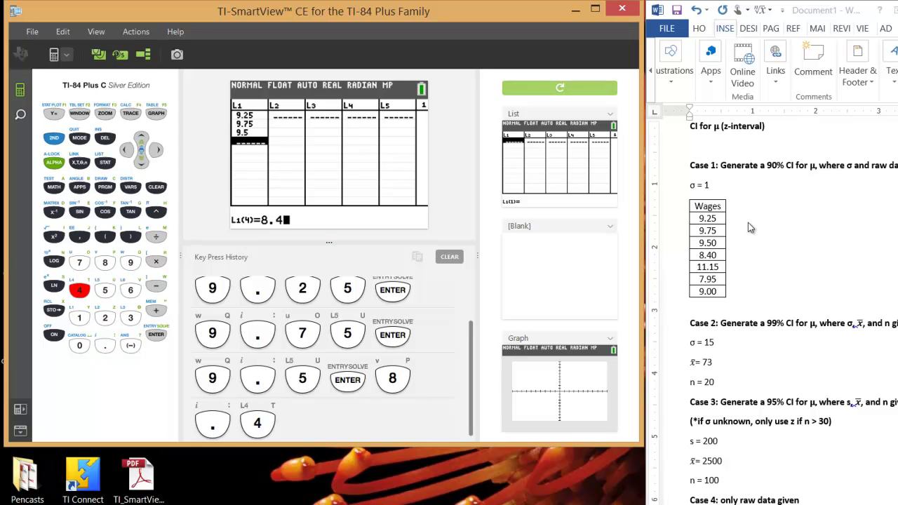
key("Return")
Add 11.15, 7.95 and 9 to L1 and check the last entries.
type("11.15")
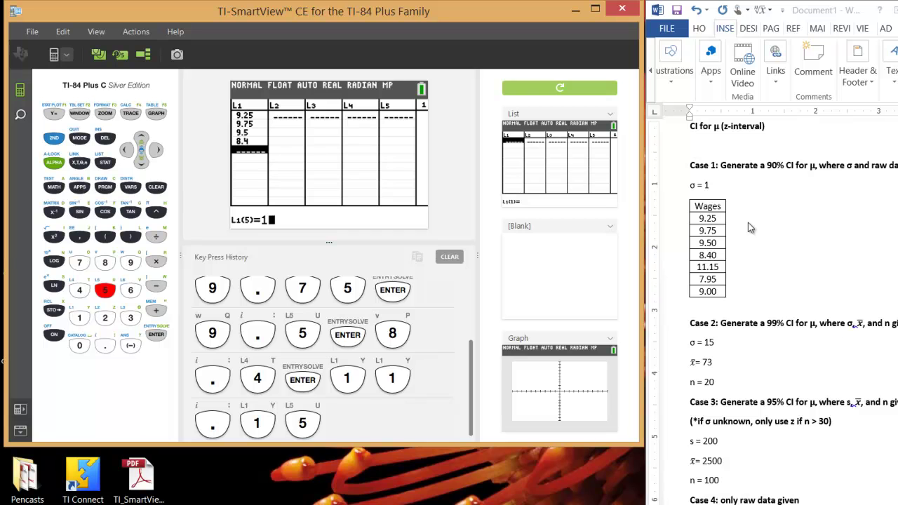
key("Return")
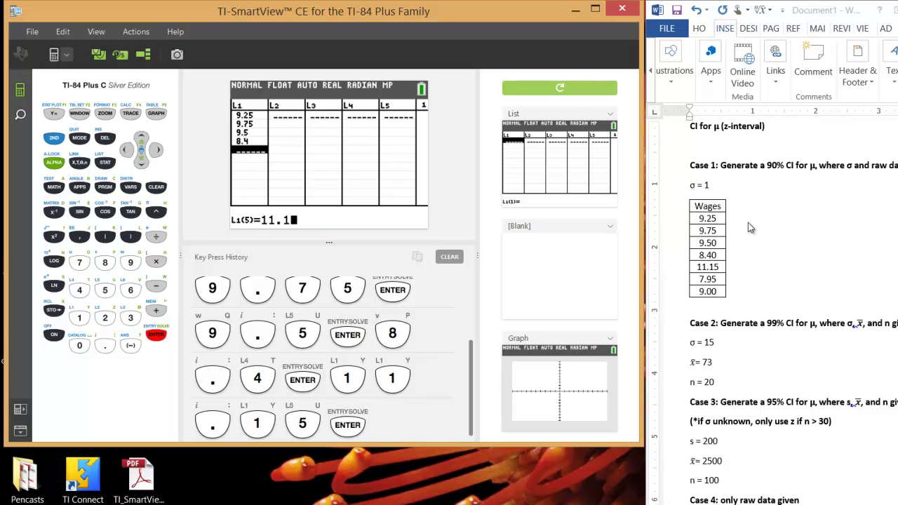
type("7")
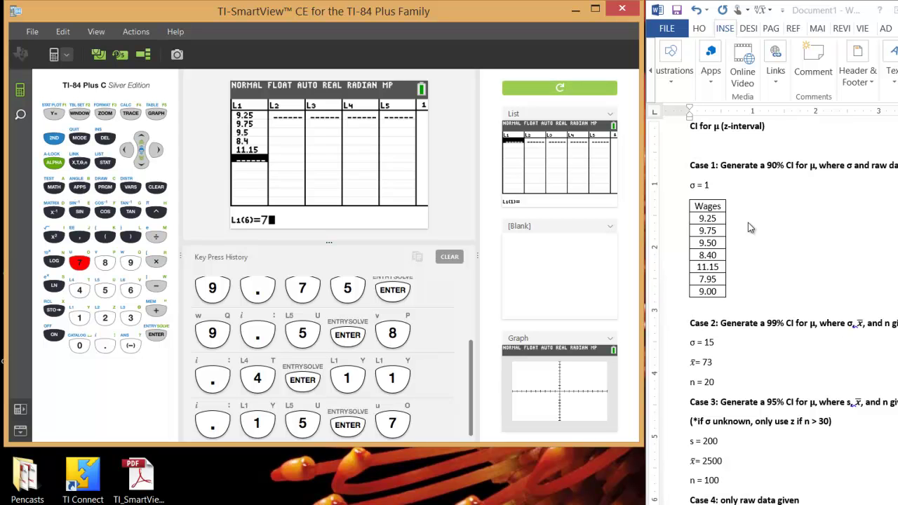
type(".95")
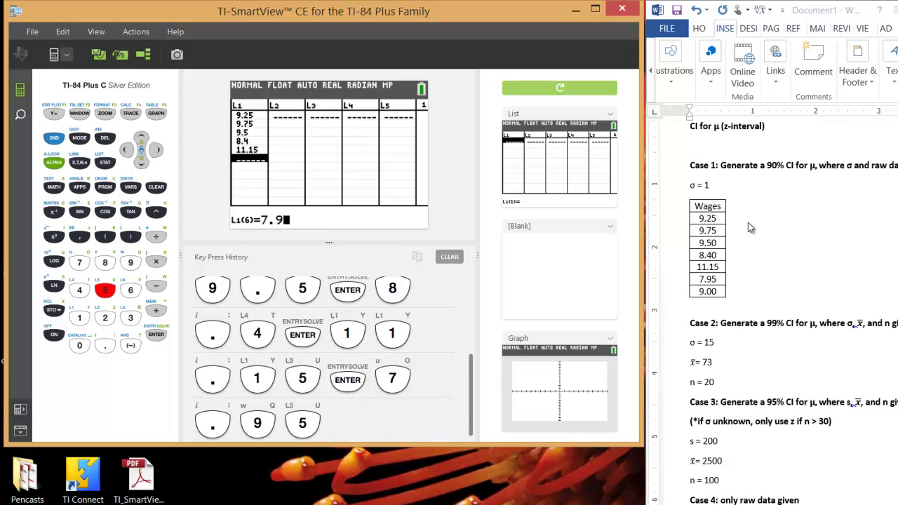
key("Return")
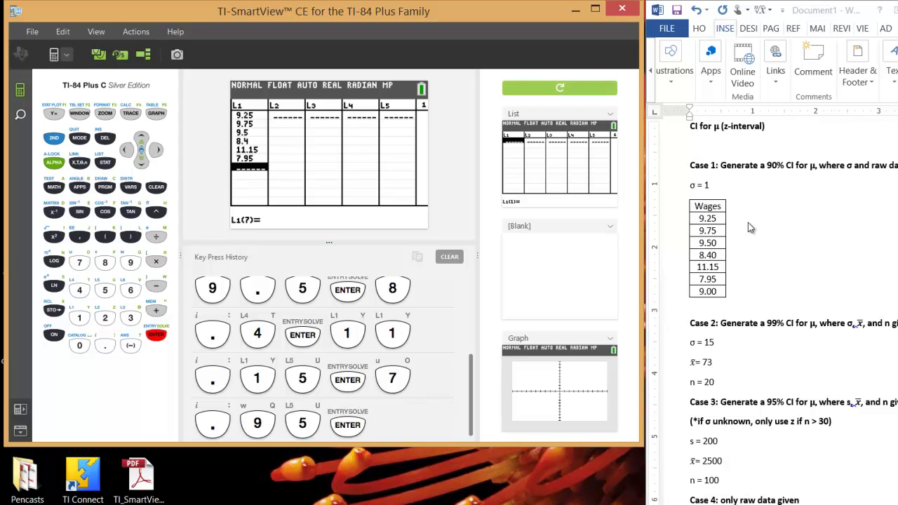
type("9")
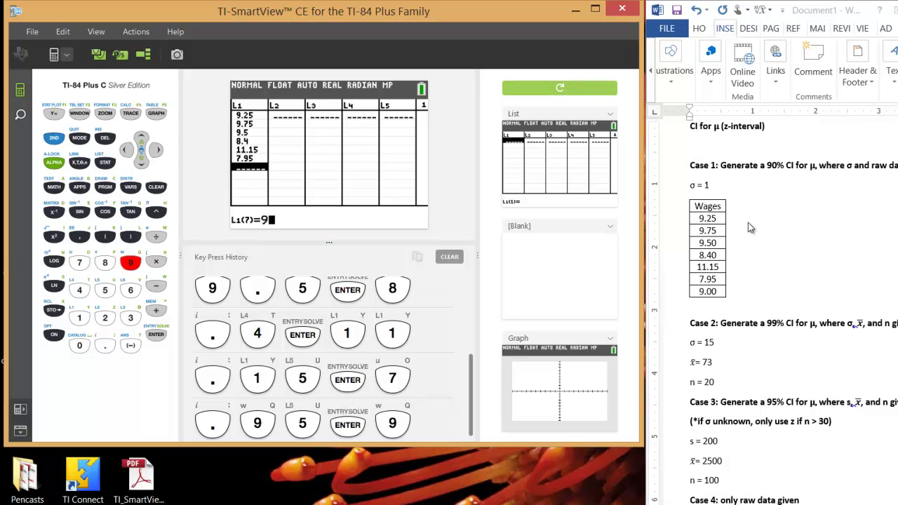
key("Return")
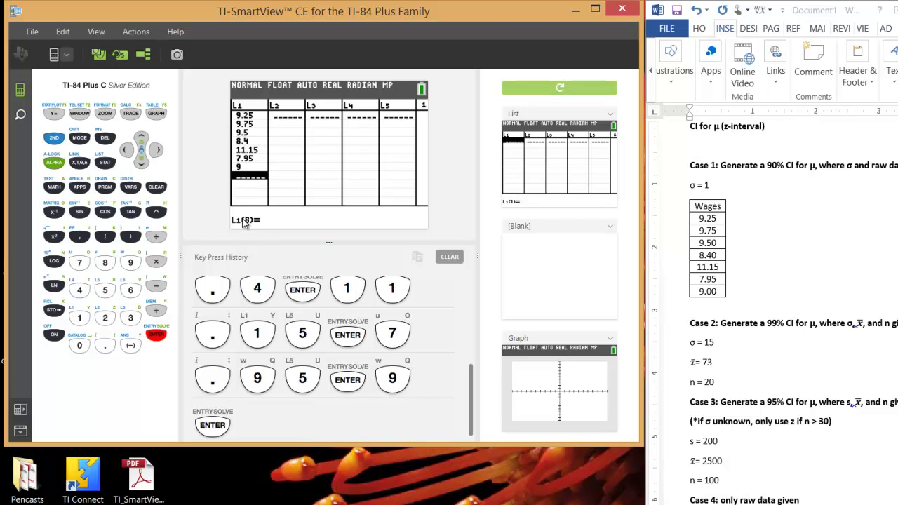
key("Up")
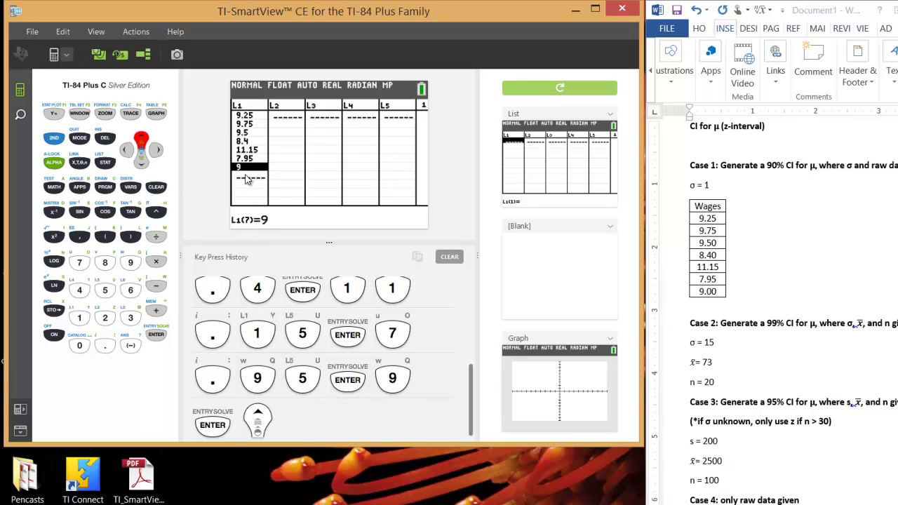
key("Up")
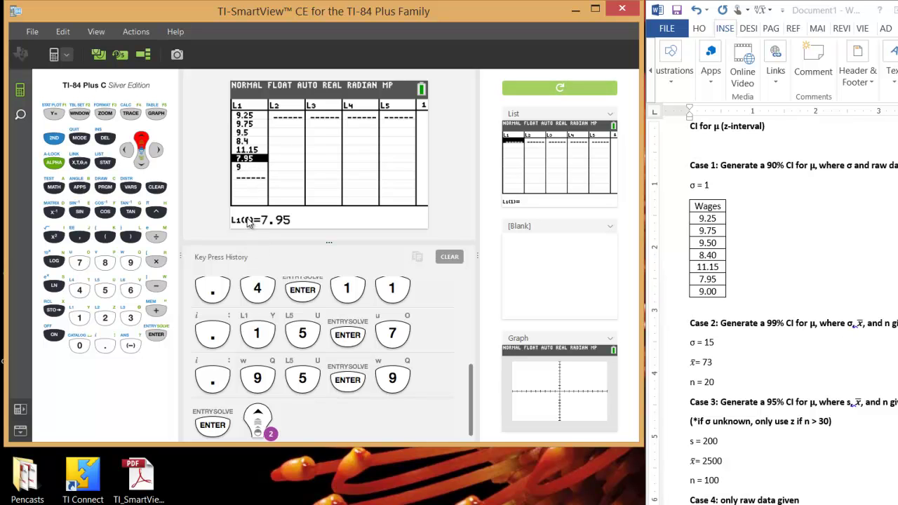
key("Down")
key("Down")
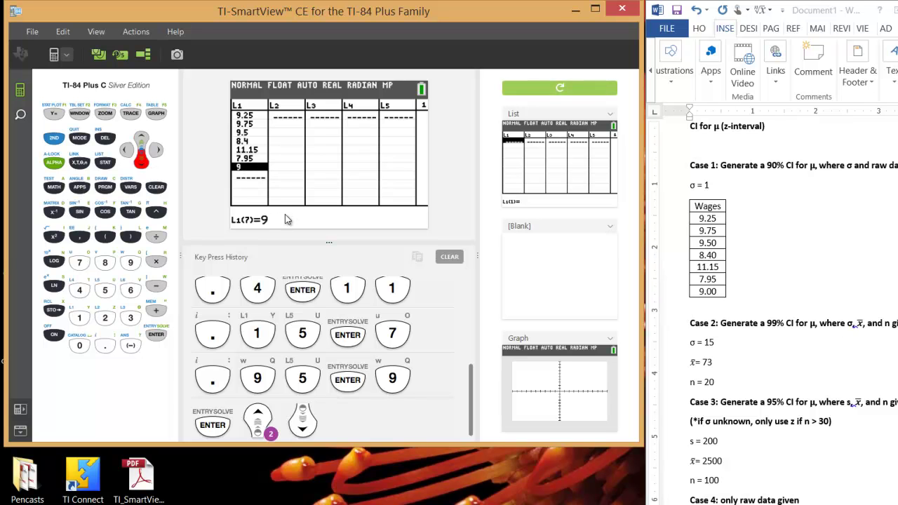
key("Down")
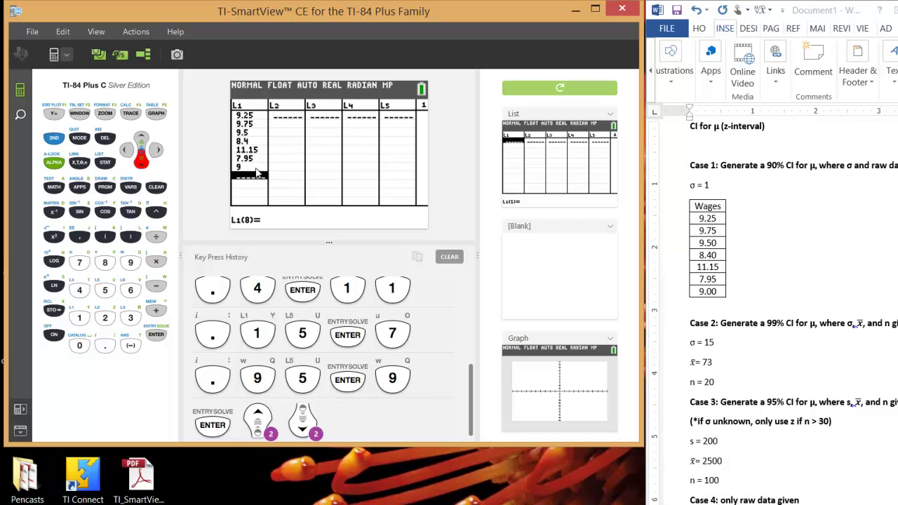
Go from the STAT menu to TESTS and move down to 7:ZInterval.
left_click(109, 163)
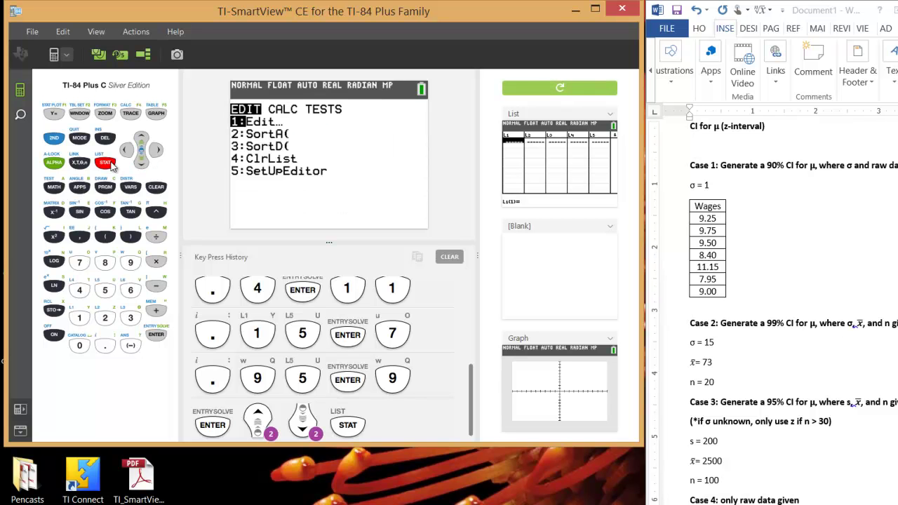
key("Right")
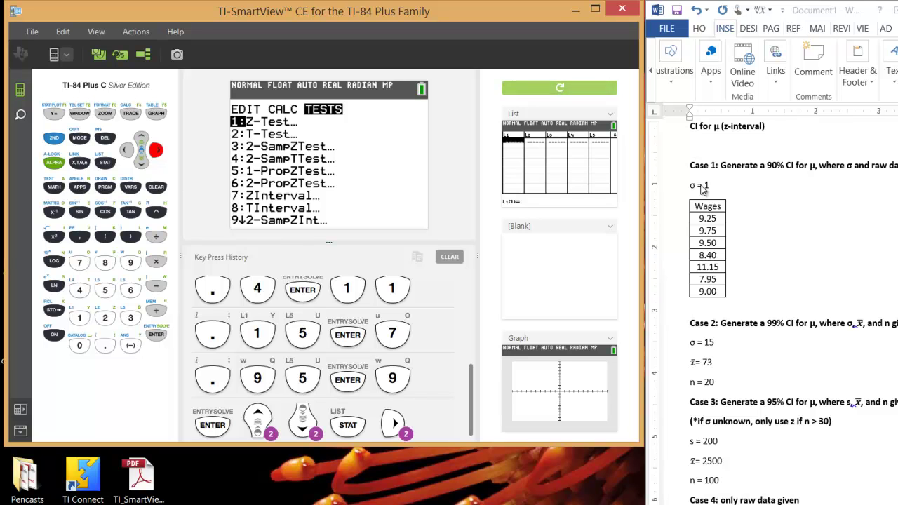
key("Down")
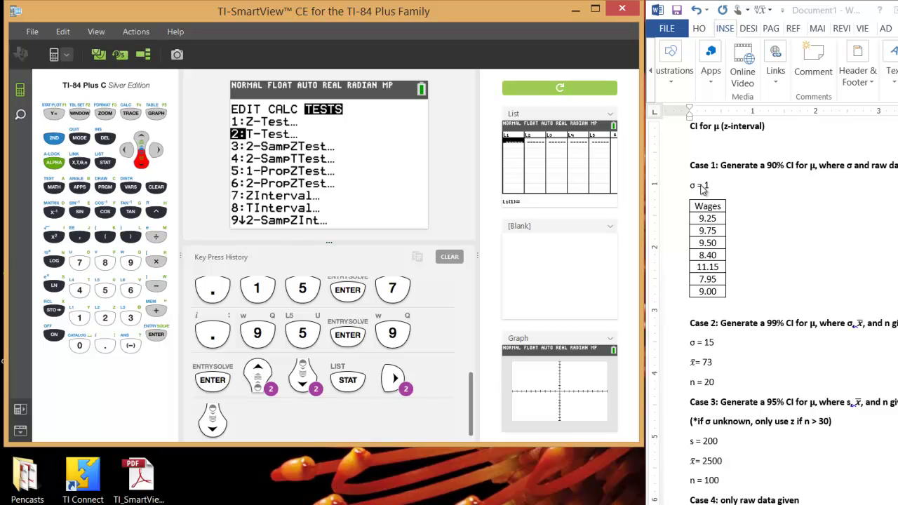
key("Down")
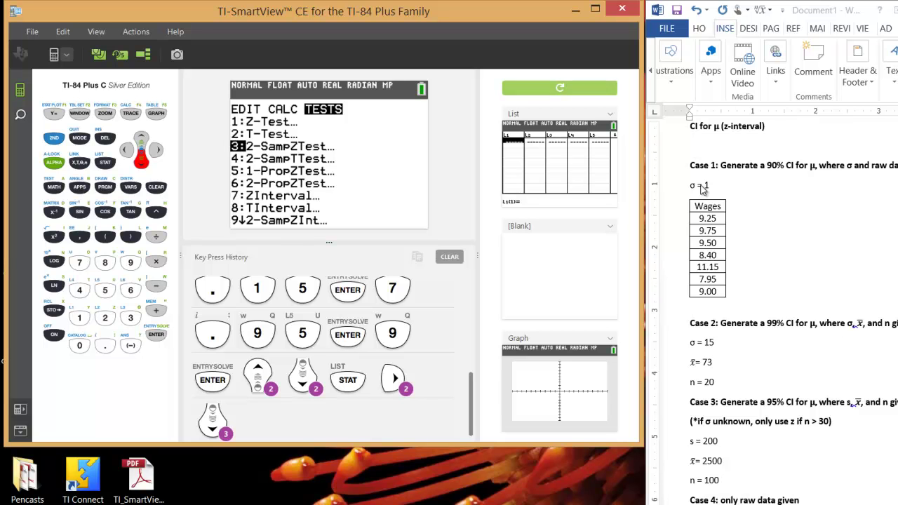
key("Down")
key("Down")
key("Down")
key("Down")
Open ZInterval with Data input and set σ to 1.
key("Return")
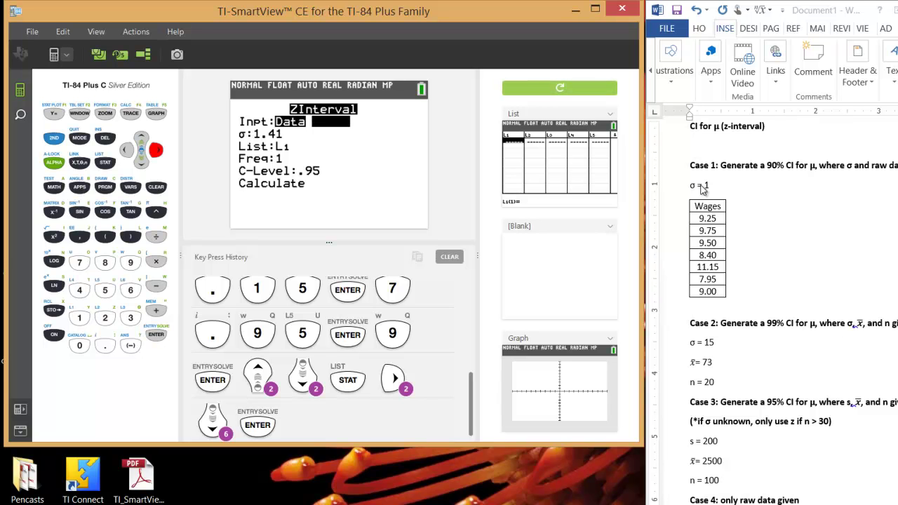
key("Right")
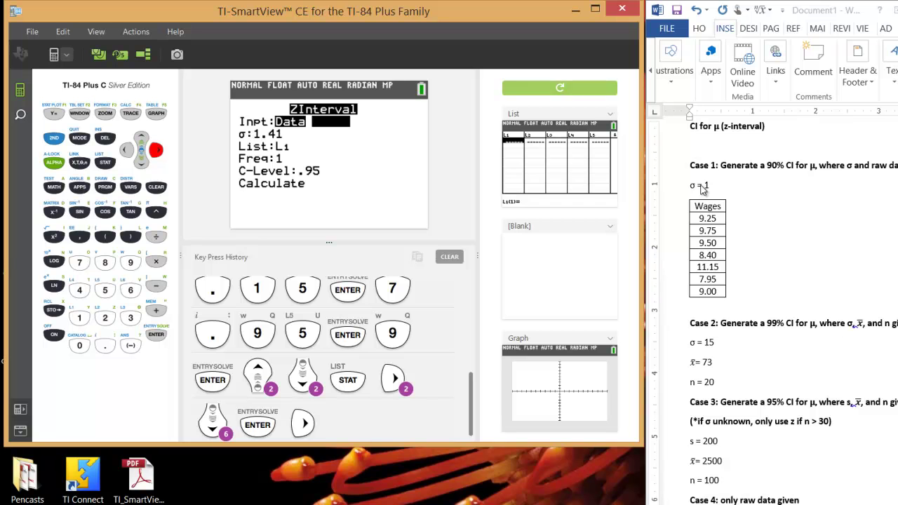
key("Left")
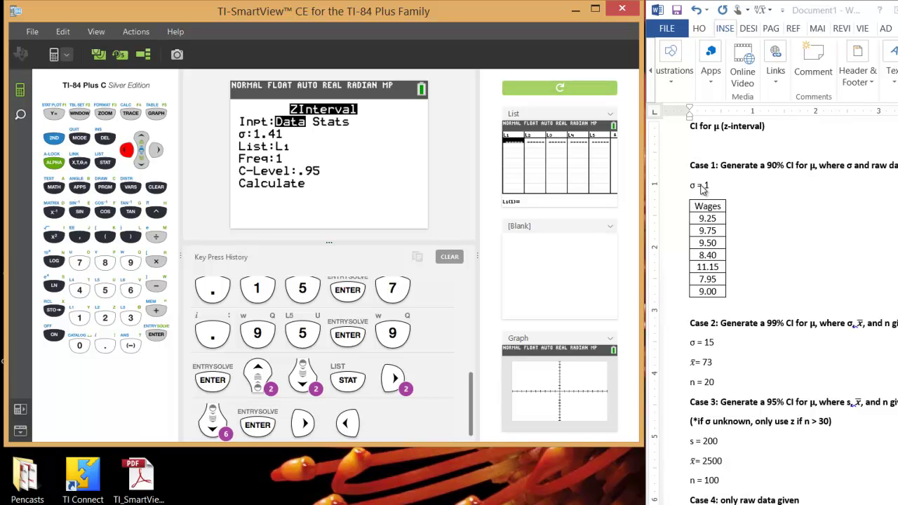
key("Down")
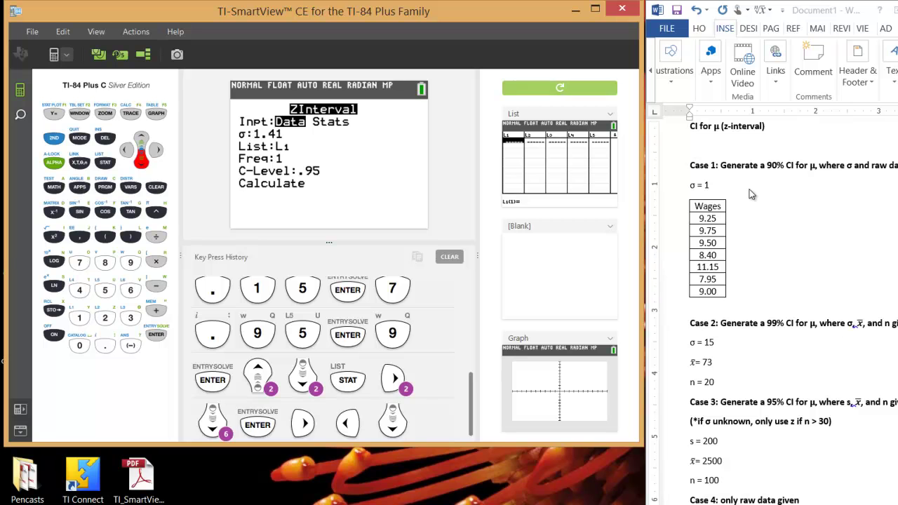
type("1")
key("Return")
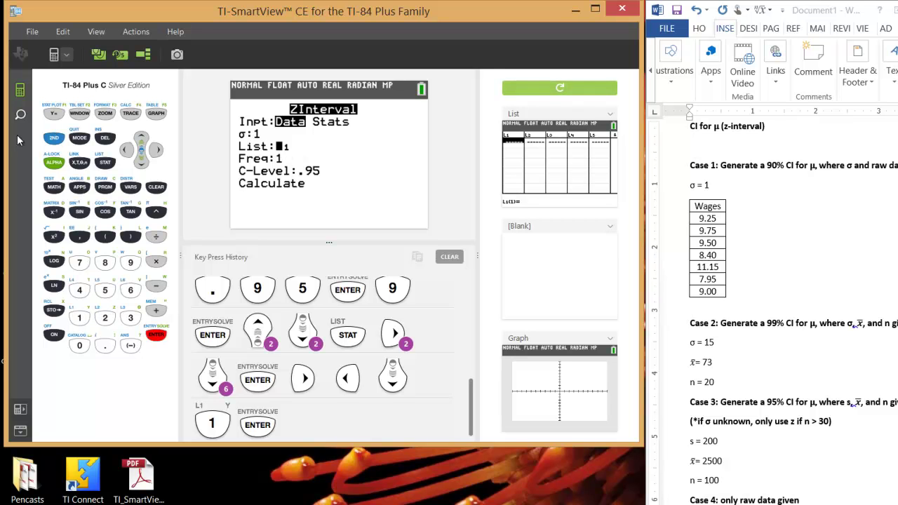
Set the list to L1, keep Freq 1 and set C-Level to .9.
left_click(54, 138)
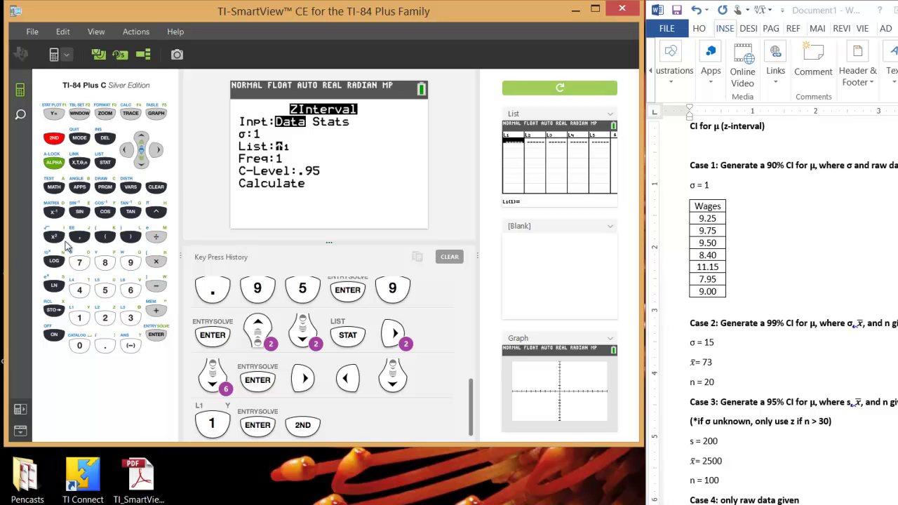
left_click(79, 325)
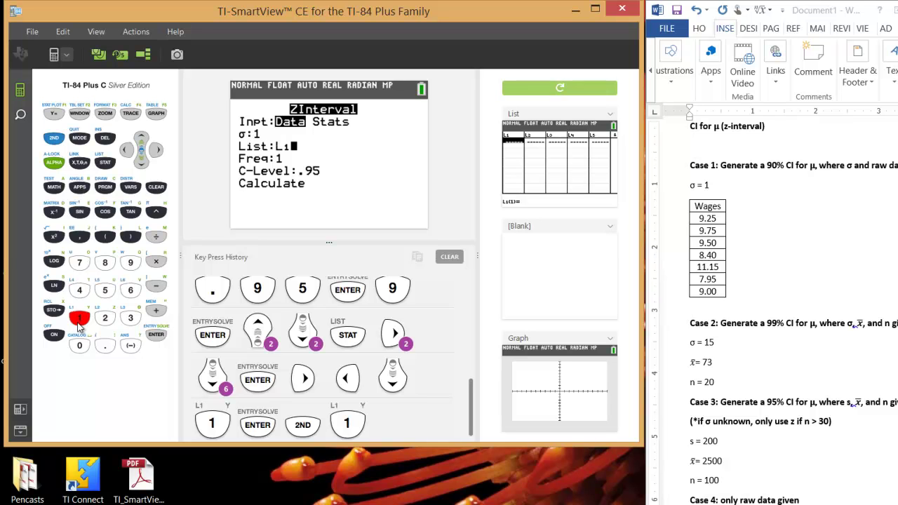
key("Return")
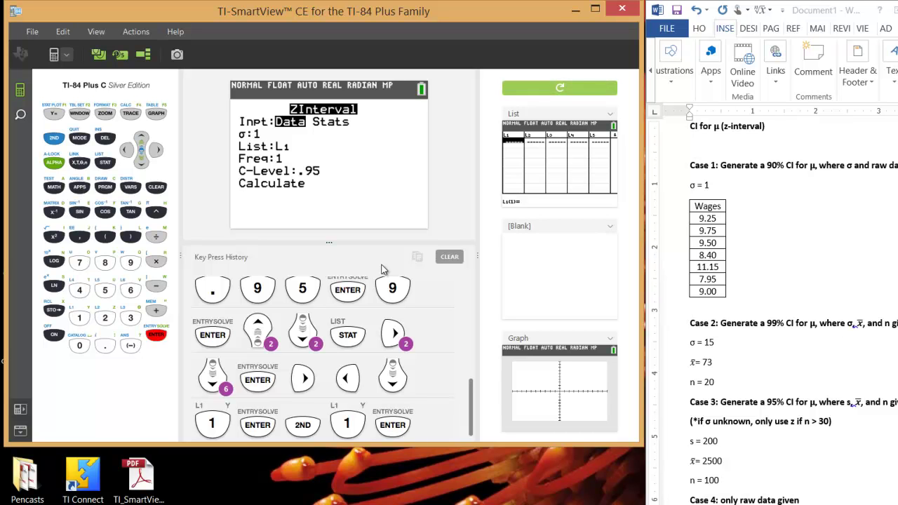
key("Return")
type(".9")
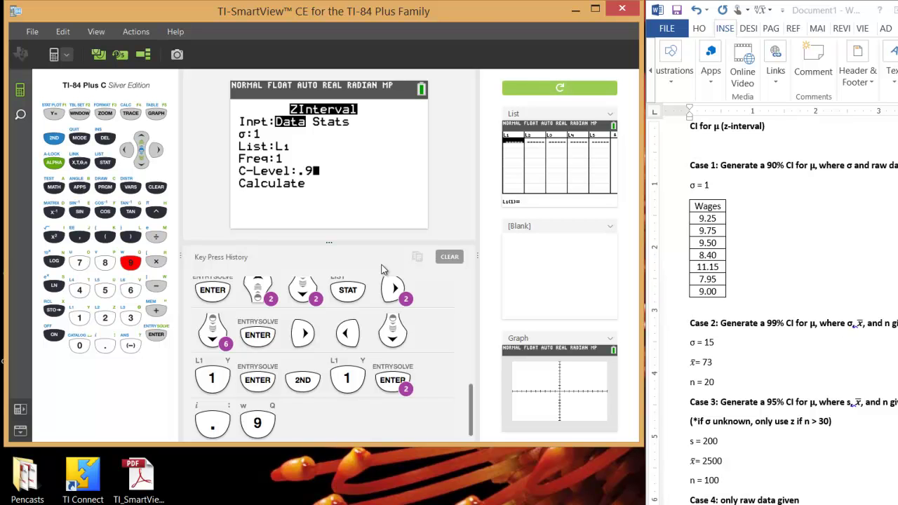
key("Return")
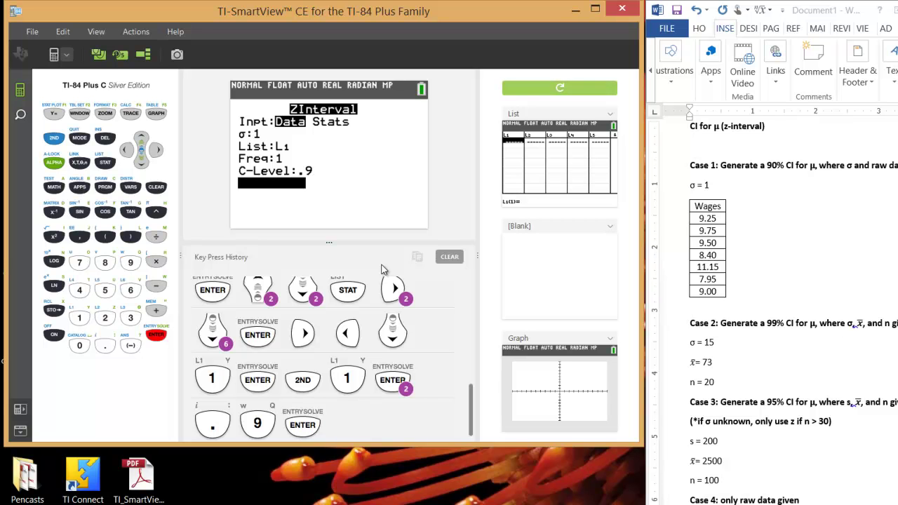
Calculate the Case 1 interval, giving (8.664, 9.9074) with n=7.
key("Return")
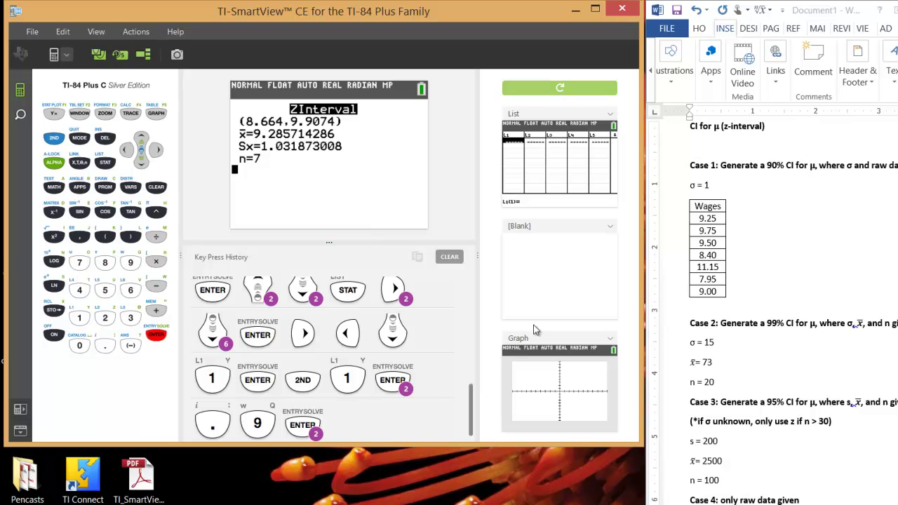
Look up the Case 2 values σ 15 and mean 73 in the Word document.
left_click(748, 323)
key("Down")
key("Down")
key("Down")
key("Down")
key("Down")
key("Down")
key("Down")
key("Down")
key("Down")
key("Down")
key("Down")
key("Down")
key("Down")
key("Down")
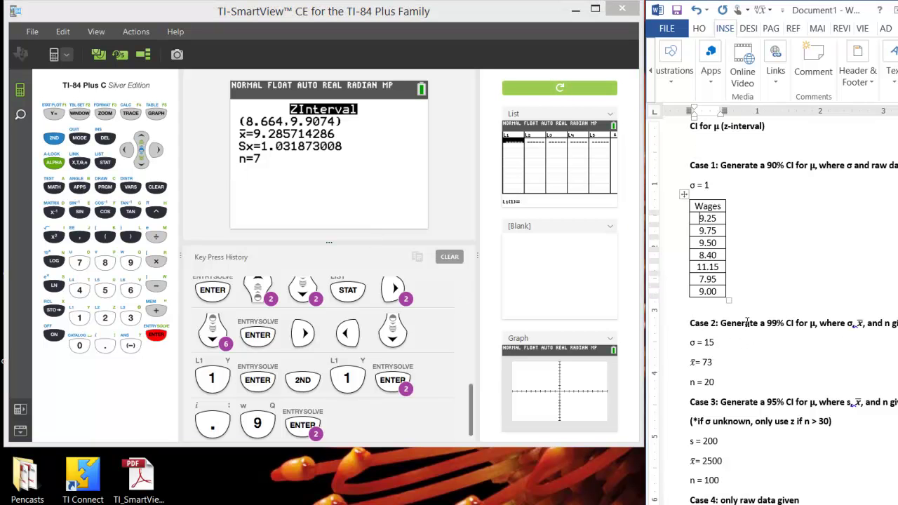
key("Down")
key("Down")
key("Down")
key("Down")
key("Down")
key("Down")
key("Down")
key("Down")
key("Down")
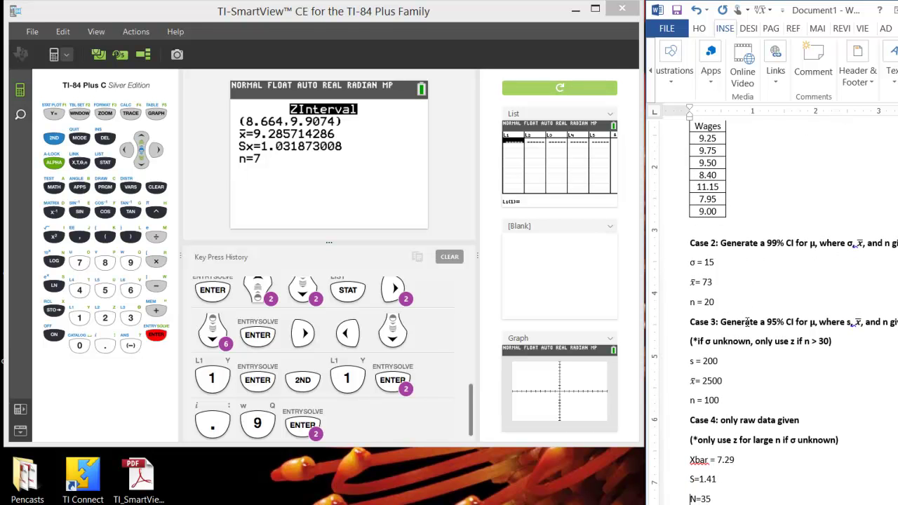
left_click(715, 281)
left_click(715, 262)
Open ZInterval from STAT TESTS and switch the input to Stats.
left_click(104, 164)
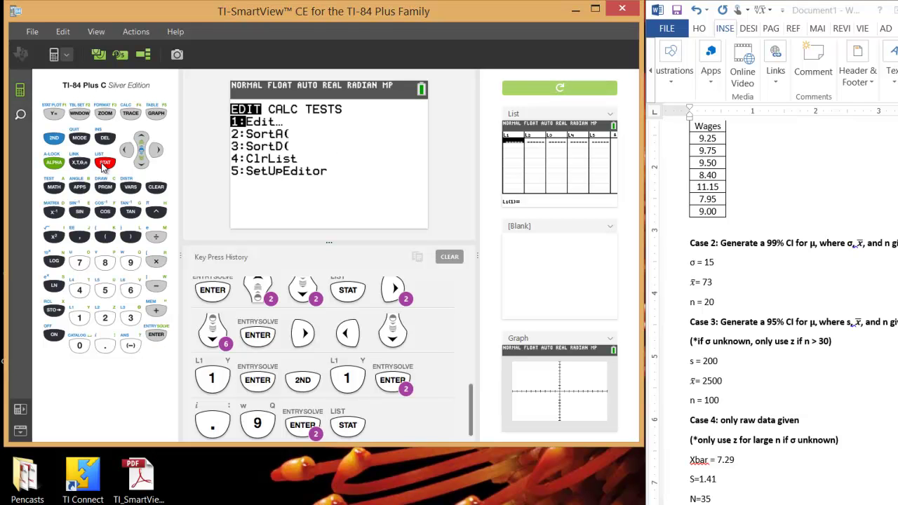
key("Right")
key("Right")
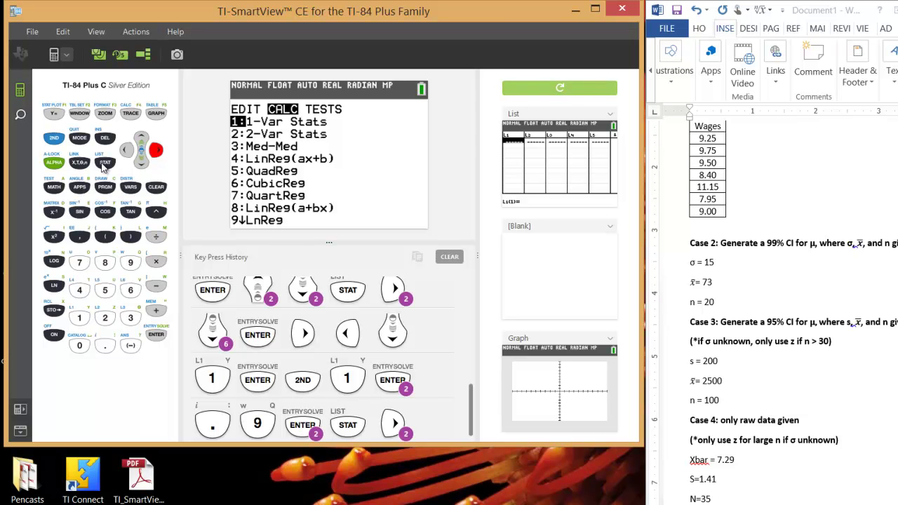
key("Right")
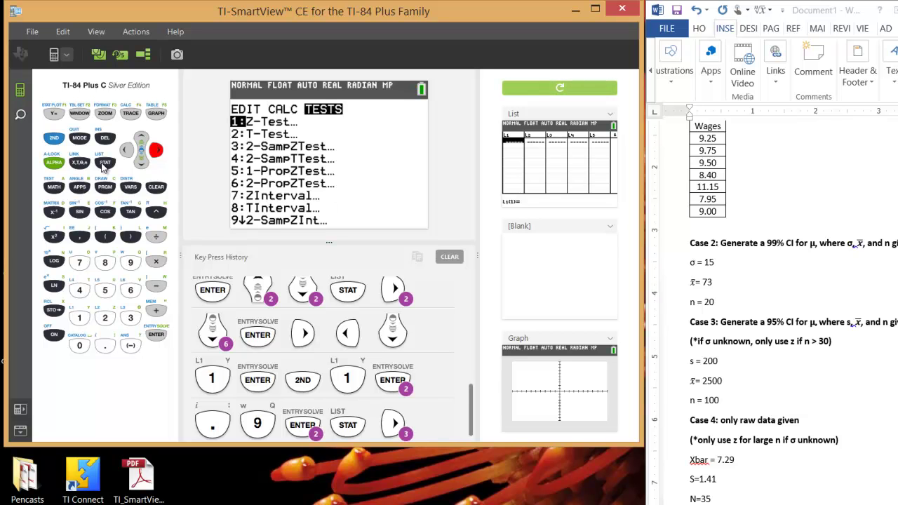
key("7")
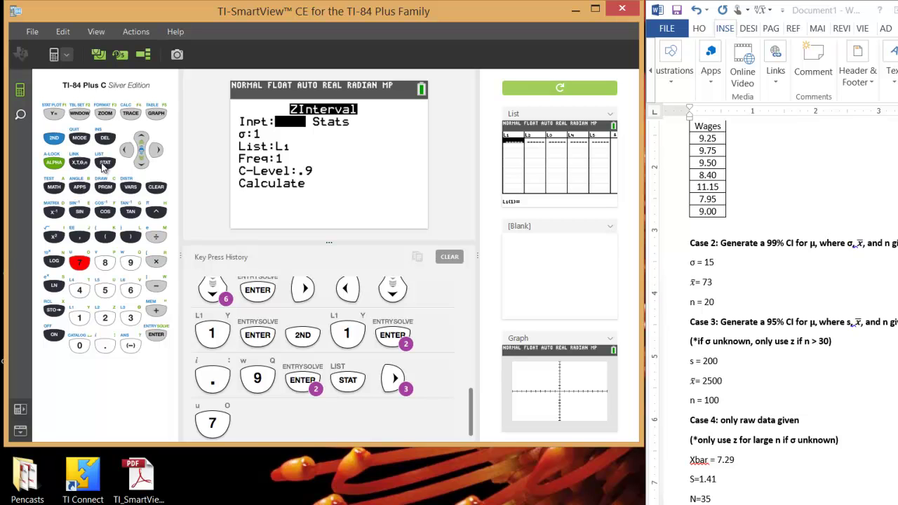
key("Right")
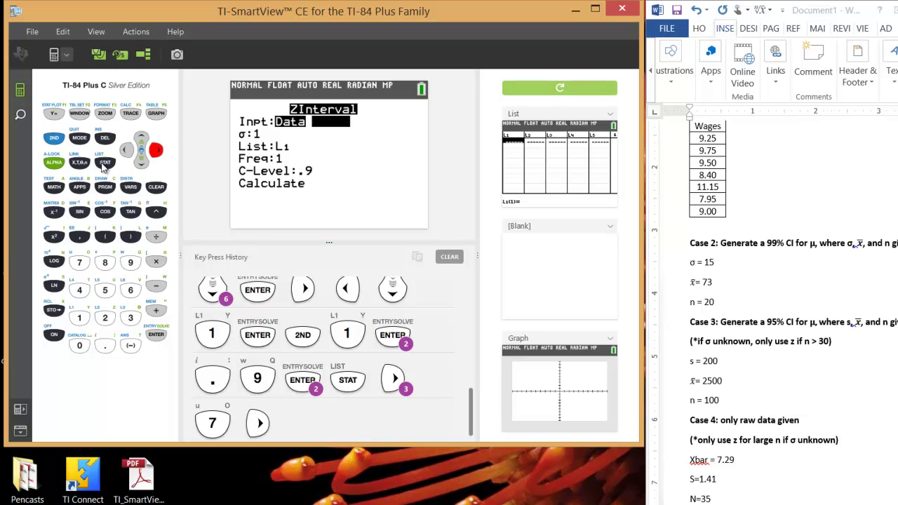
key("Return")
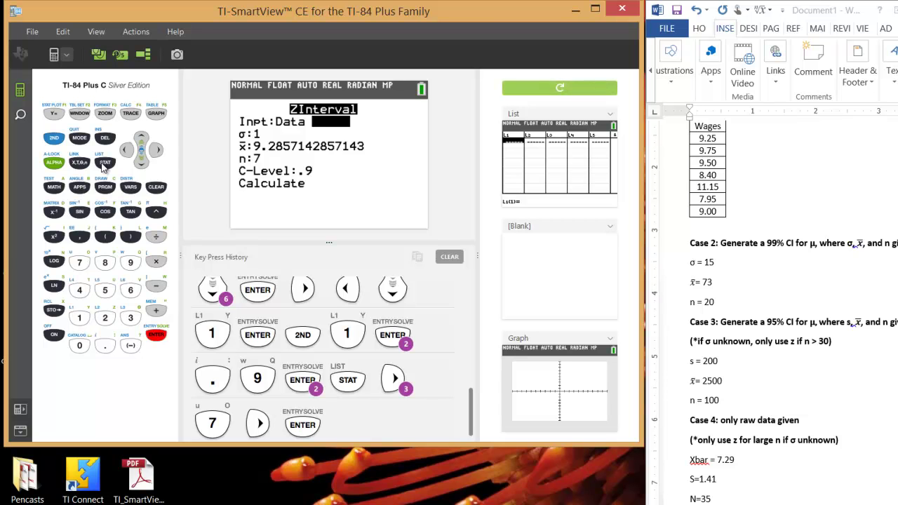
key("Down")
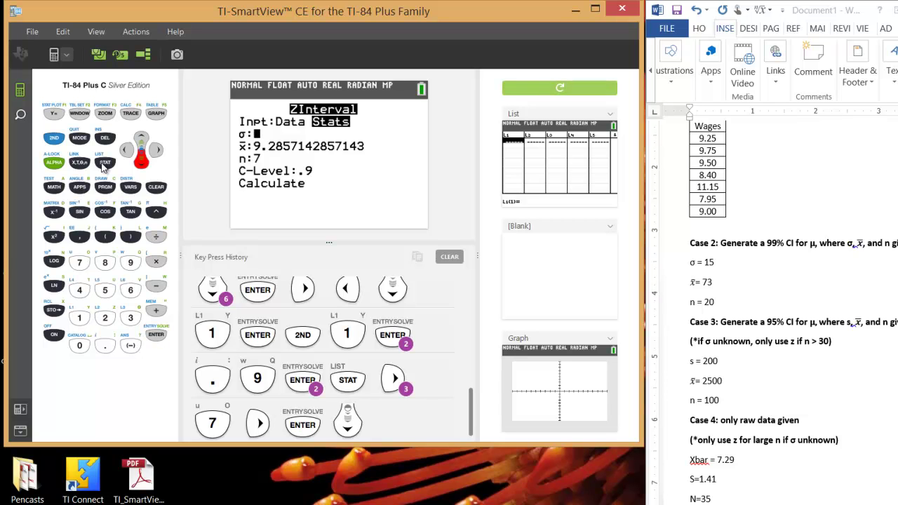
Enter σ 15, x̄ 73, n 20 and C-Level .99.
type("15")
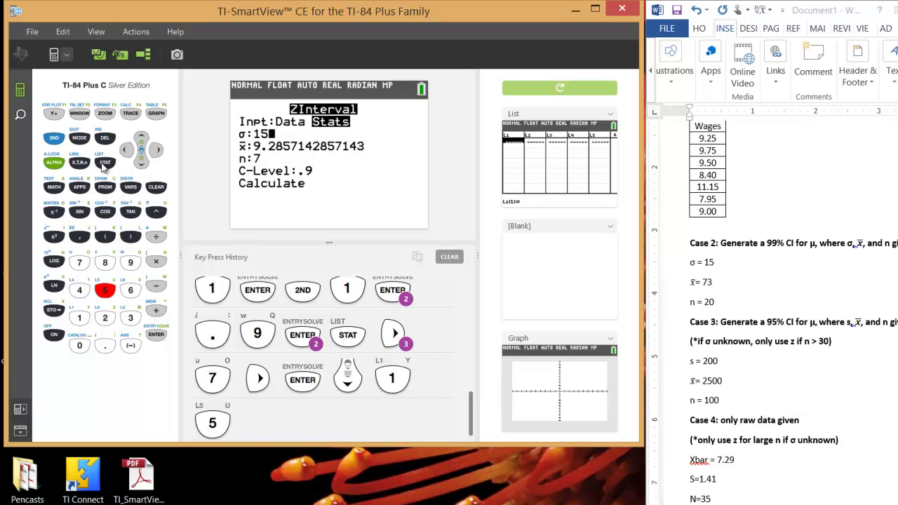
key("Return")
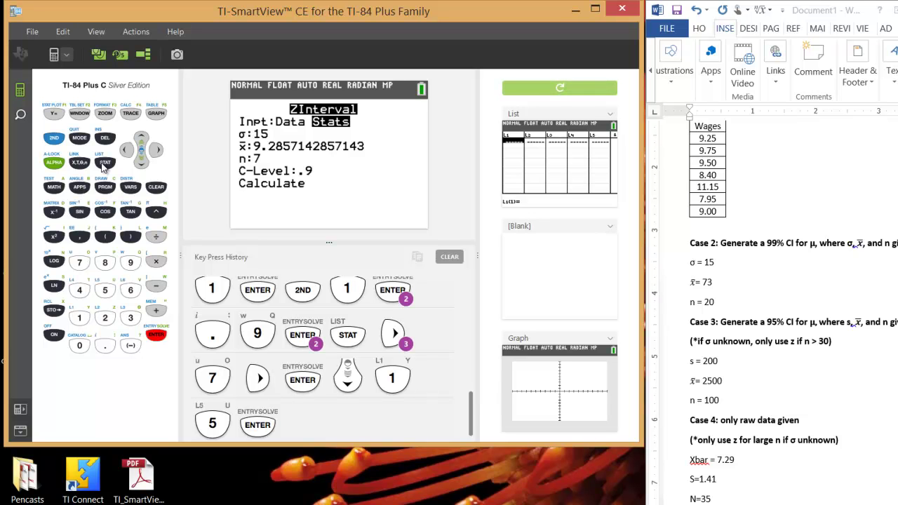
type("73")
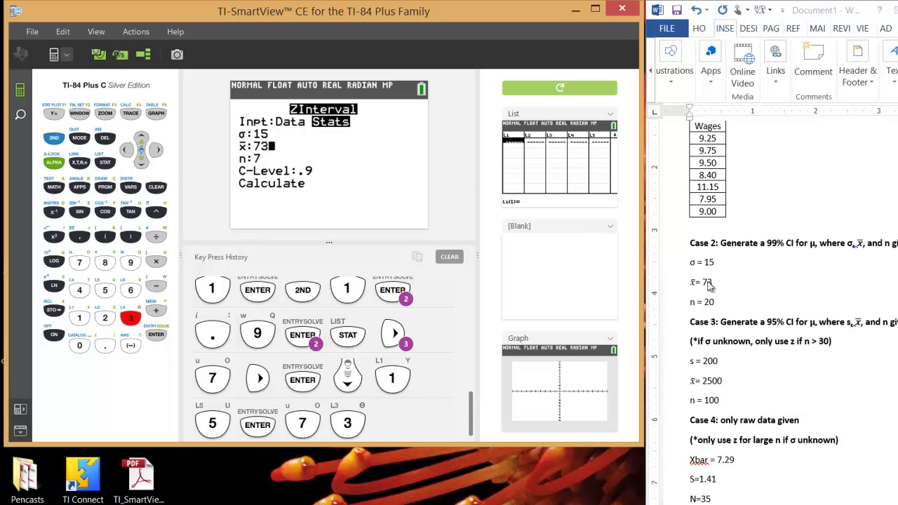
key("Return")
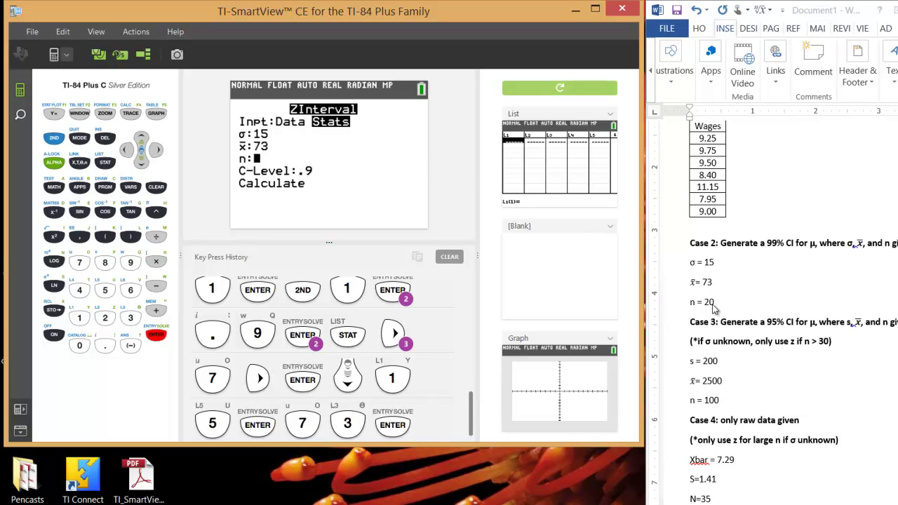
type("20")
key("Return")
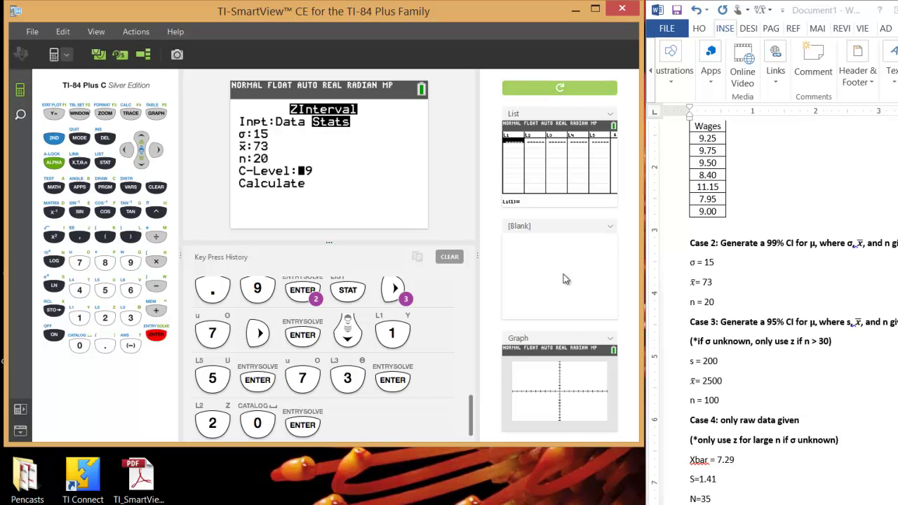
type(".99")
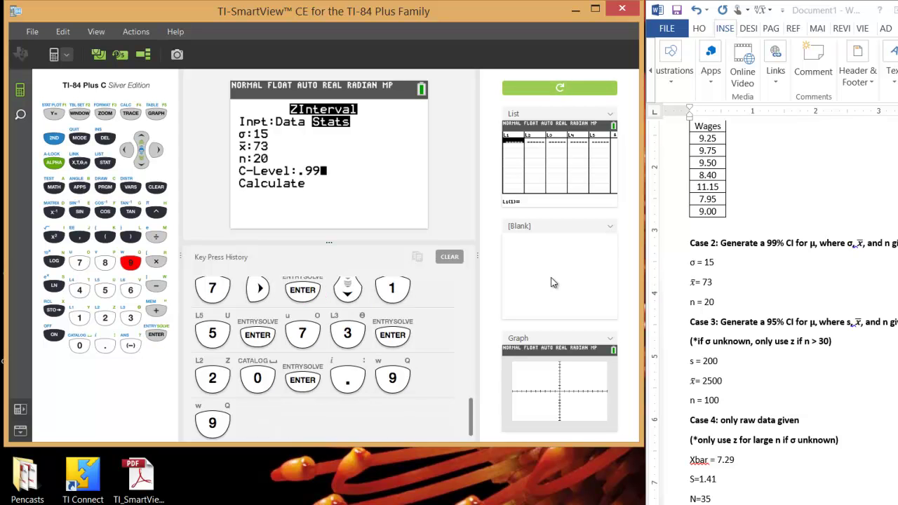
key("Return")
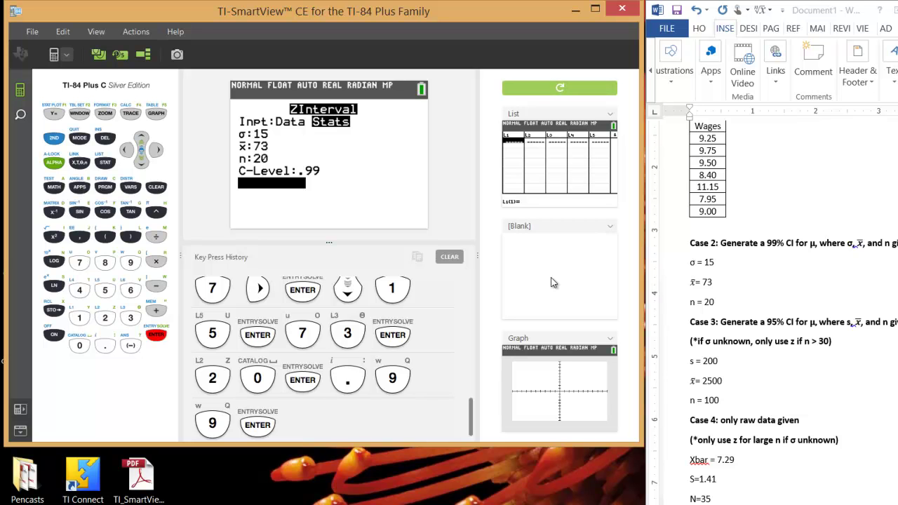
Calculate the Case 2 interval (64.36, 81.64) and scroll the document to Case 3.
key("Return")
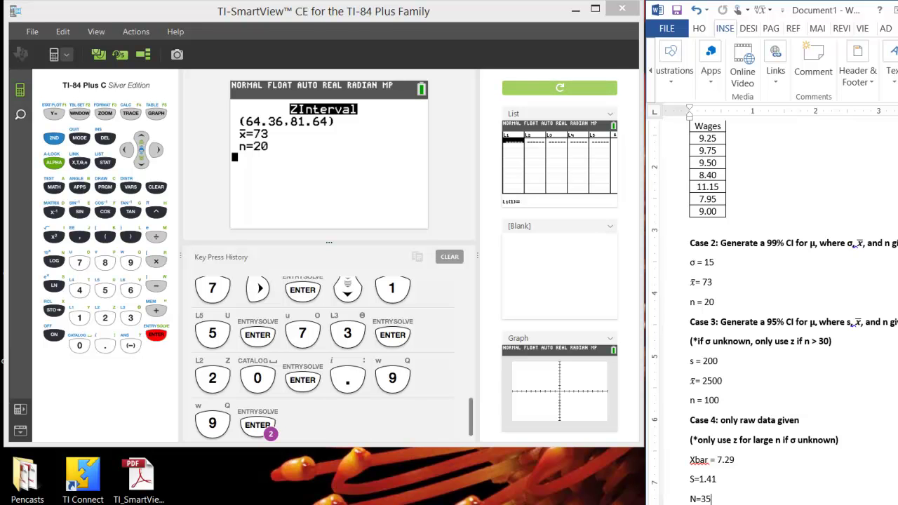
scroll(772, 309, "down", 4)
scroll(730, 260, "down", 1)
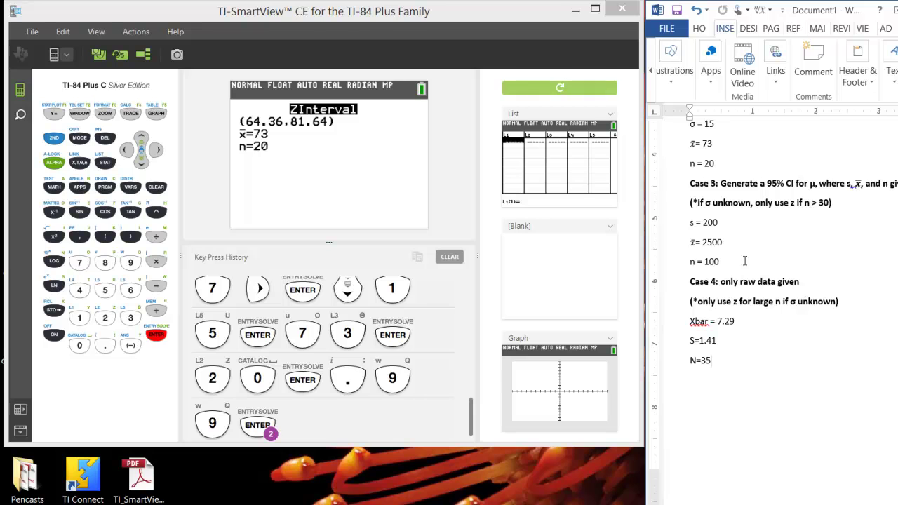
left_click(718, 261)
Reopen the ZInterval Stats setup from STAT TESTS and go to σ.
left_click(105, 162)
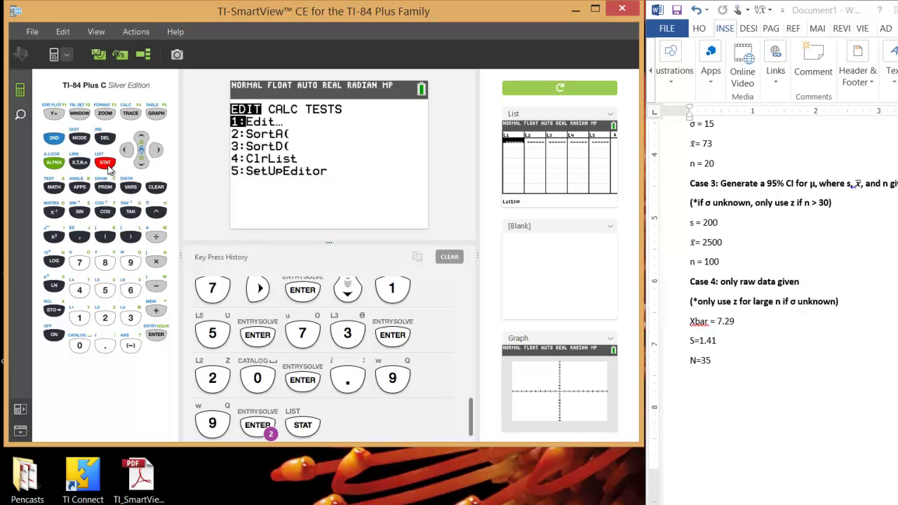
key("Right")
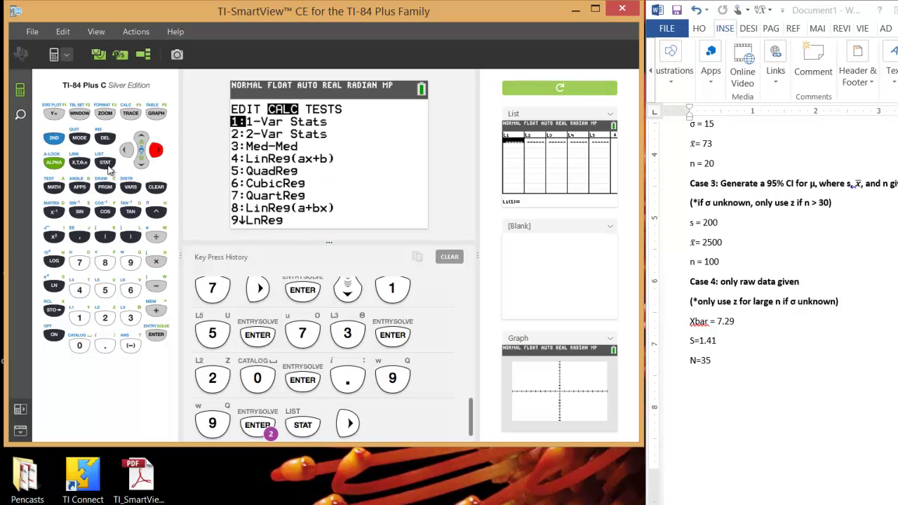
key("Right")
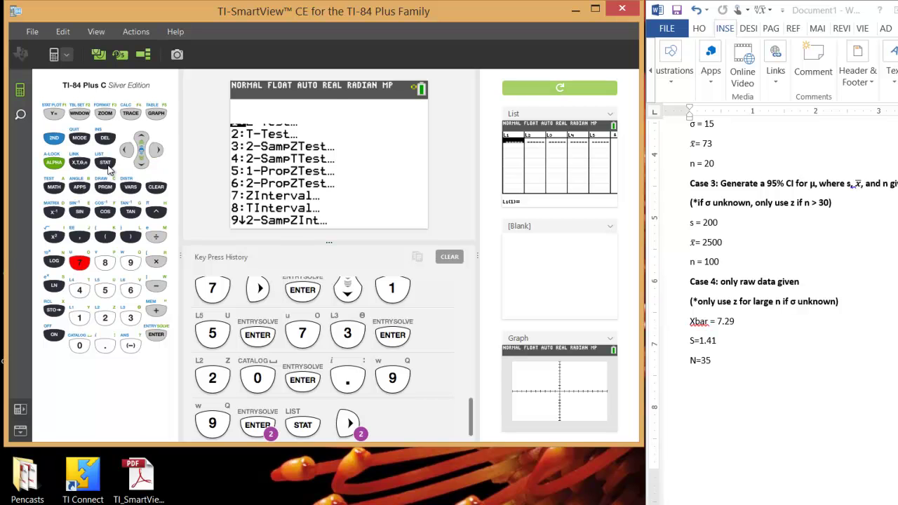
key("7")
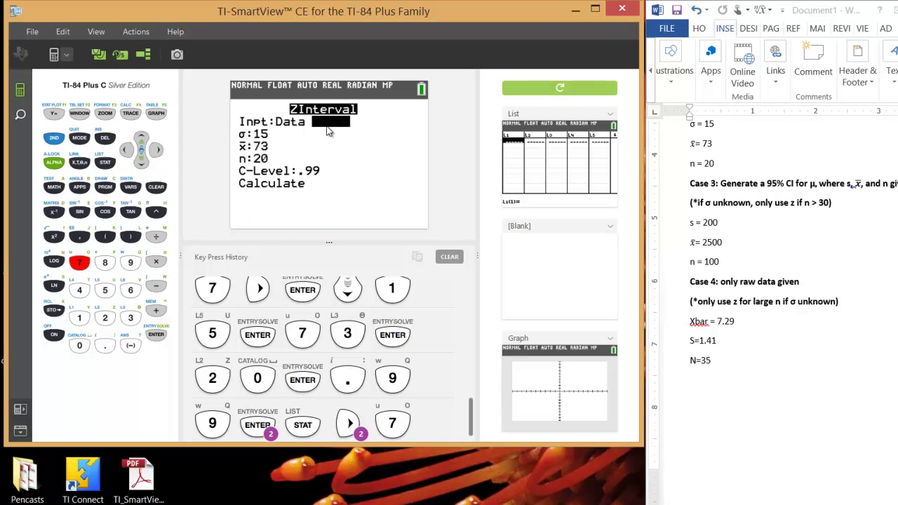
key("Down")
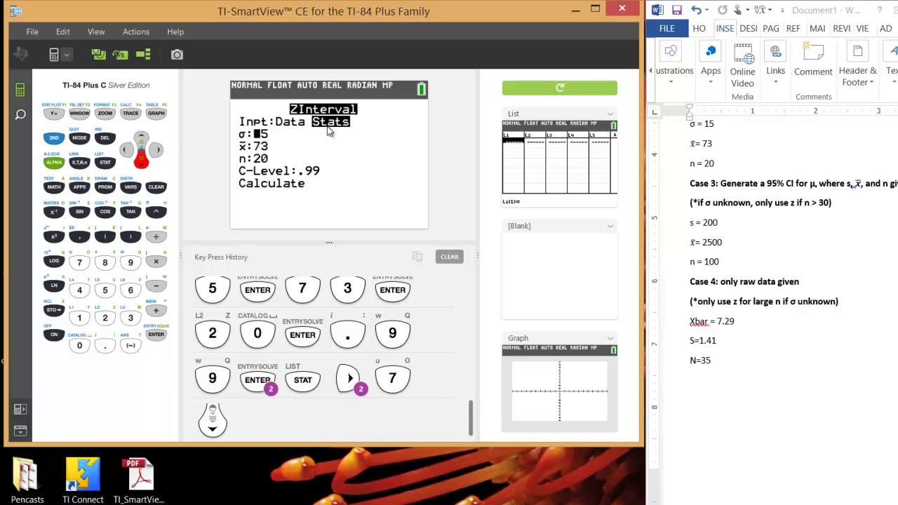
Enter σ 200, x̄ 2500, n 100 and C-Level .95.
type("200")
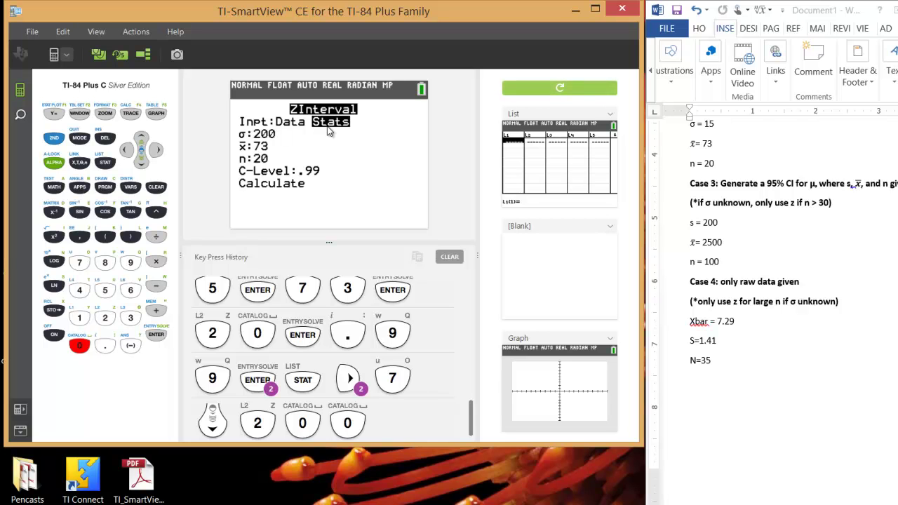
key("Return")
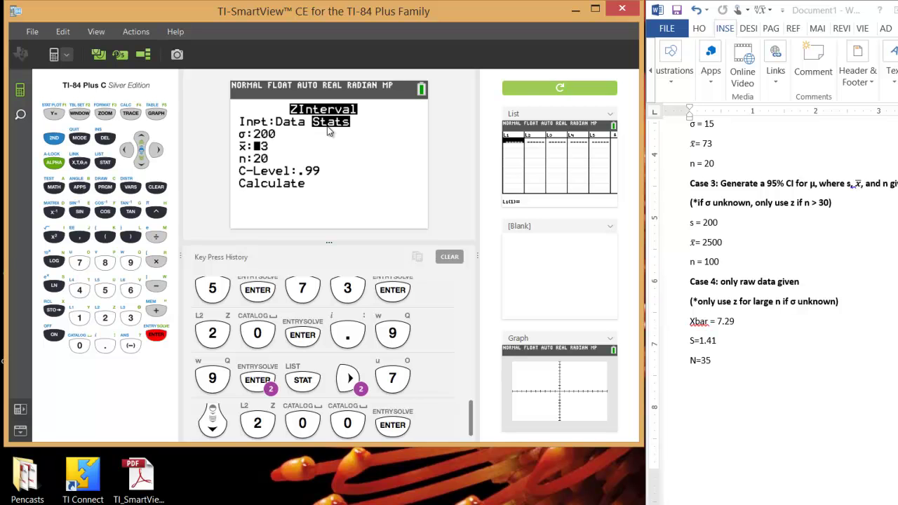
type("2500")
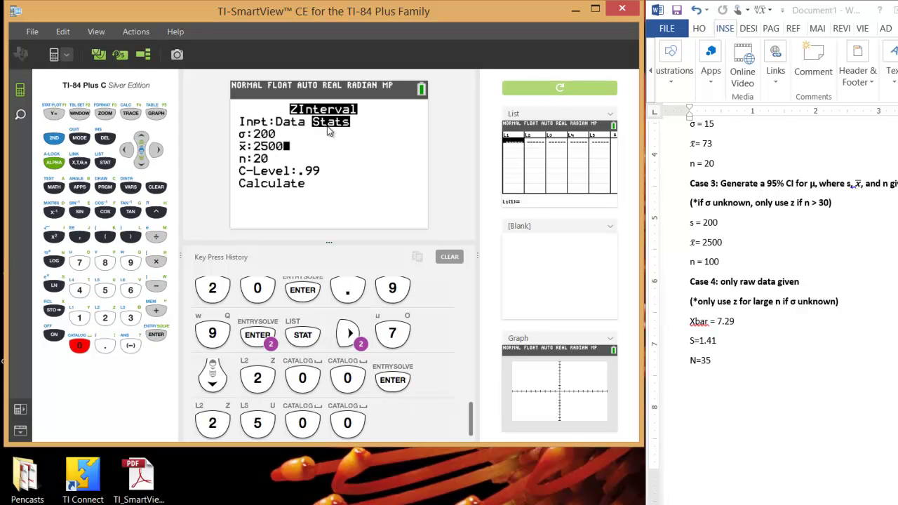
key("Return")
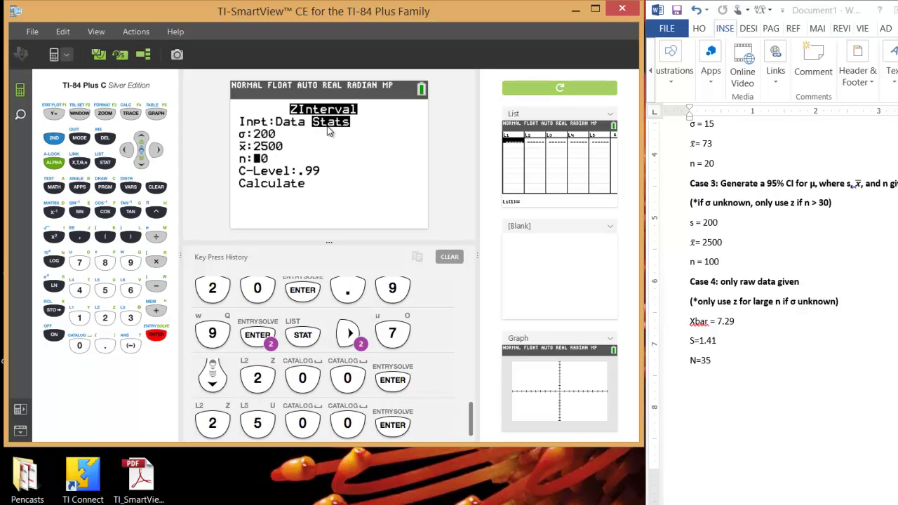
type("100")
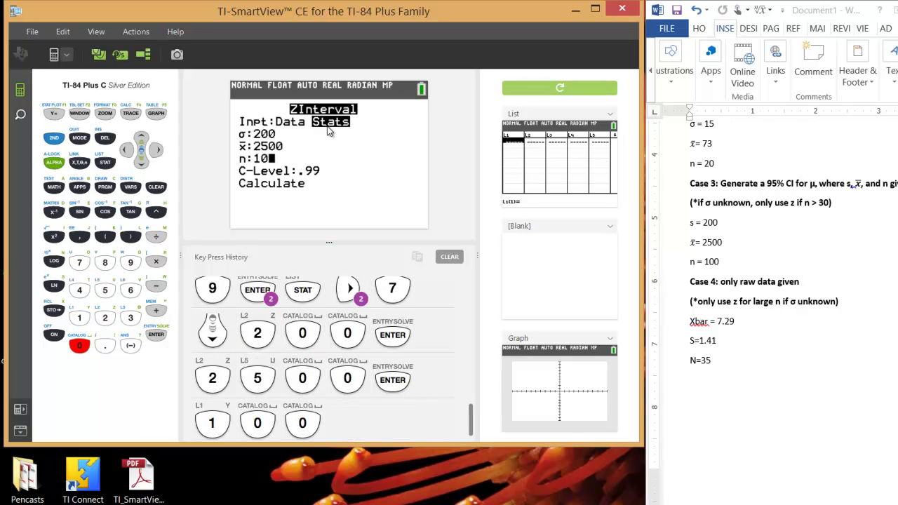
key("Down")
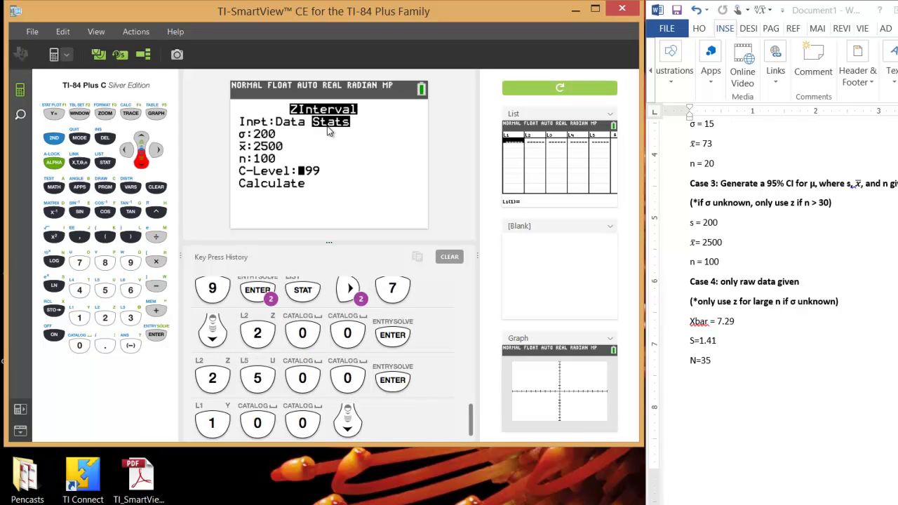
type(".")
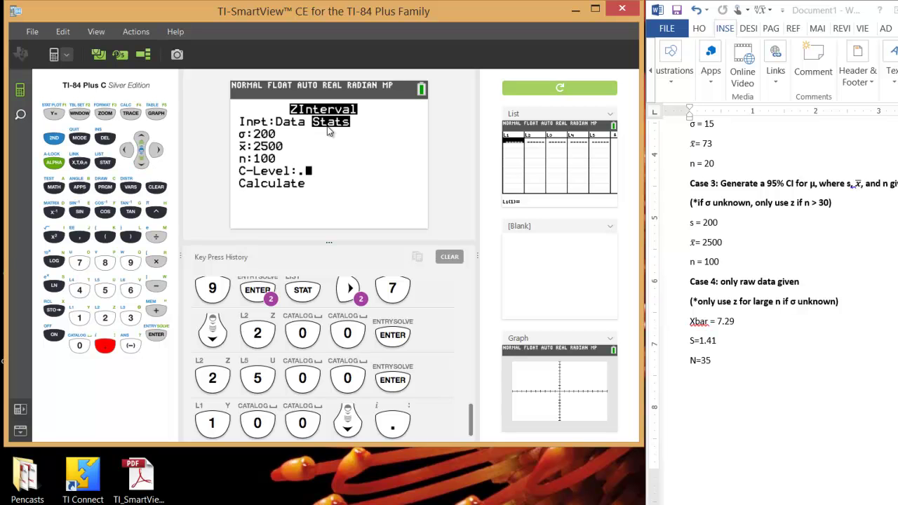
type("95")
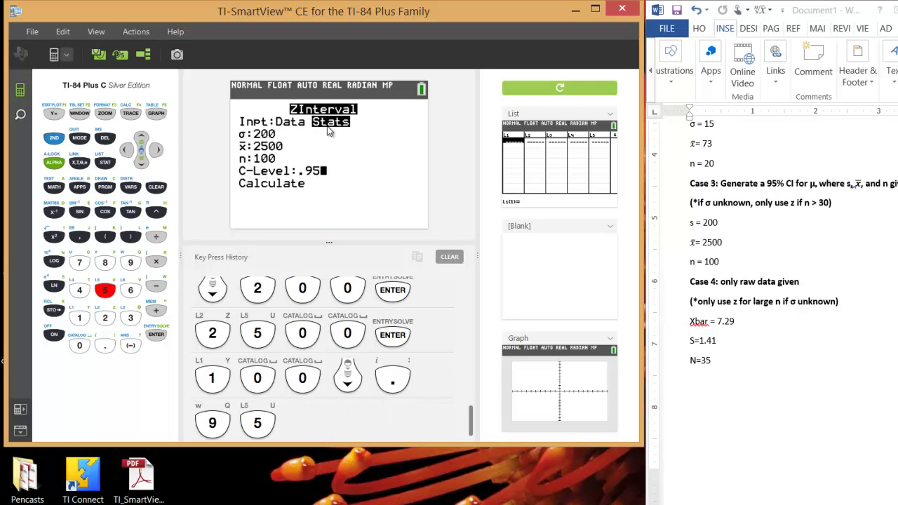
key("Down")
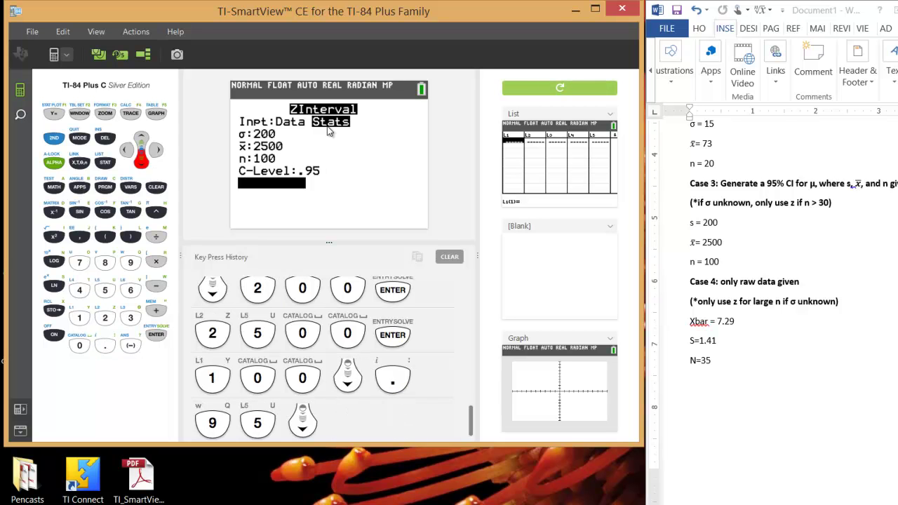
Calculate the Case 3 interval, giving (2460.8, 2539.2).
key("Return")
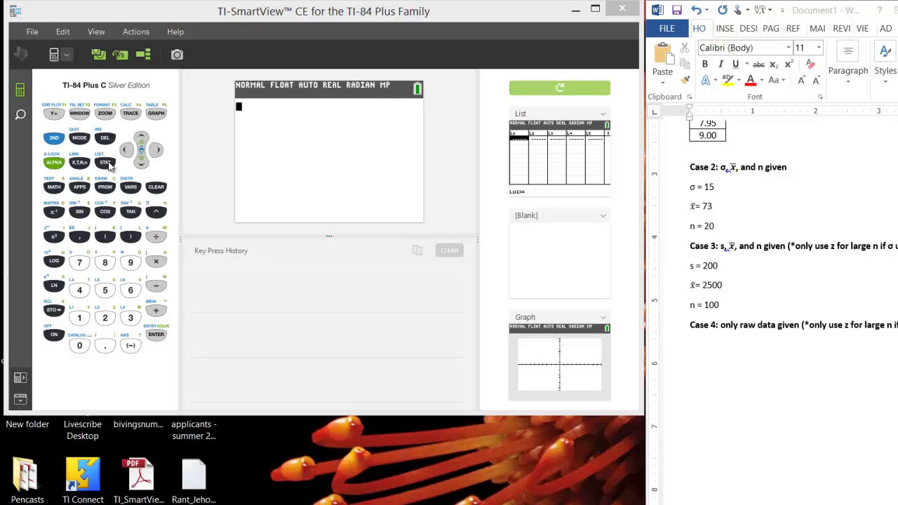
Open the list editor and review the Case 4 data in L1.
left_click(107, 163)
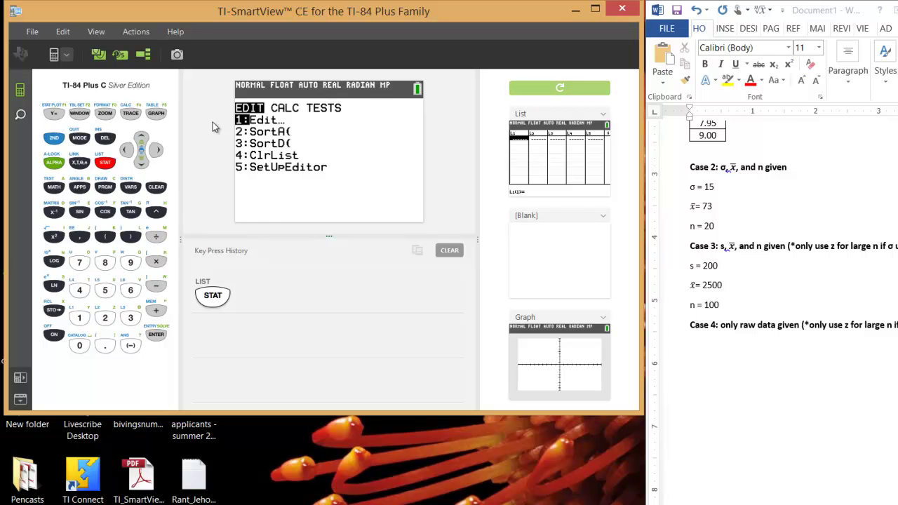
key("Return")
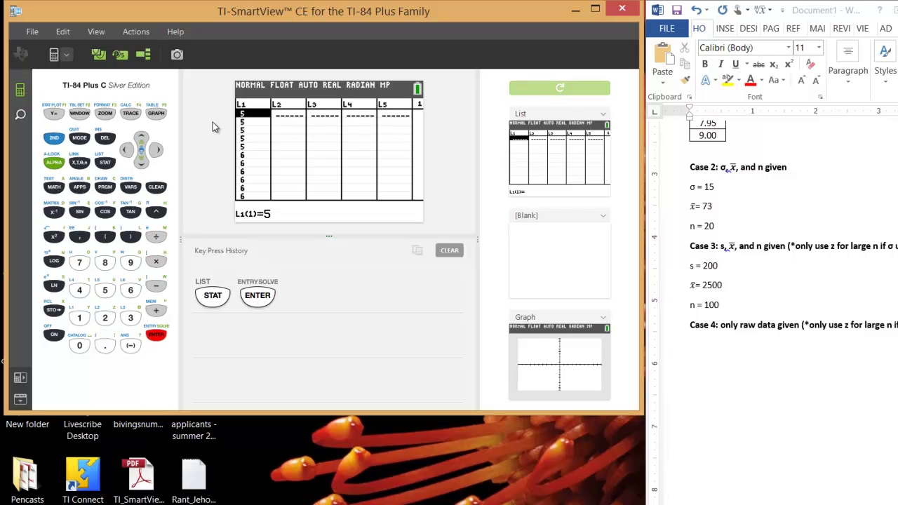
key("Up")
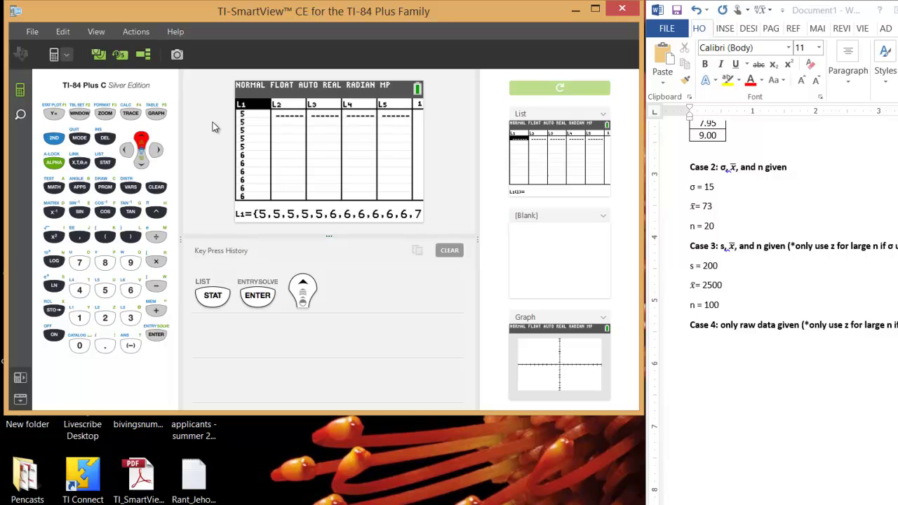
key("Down")
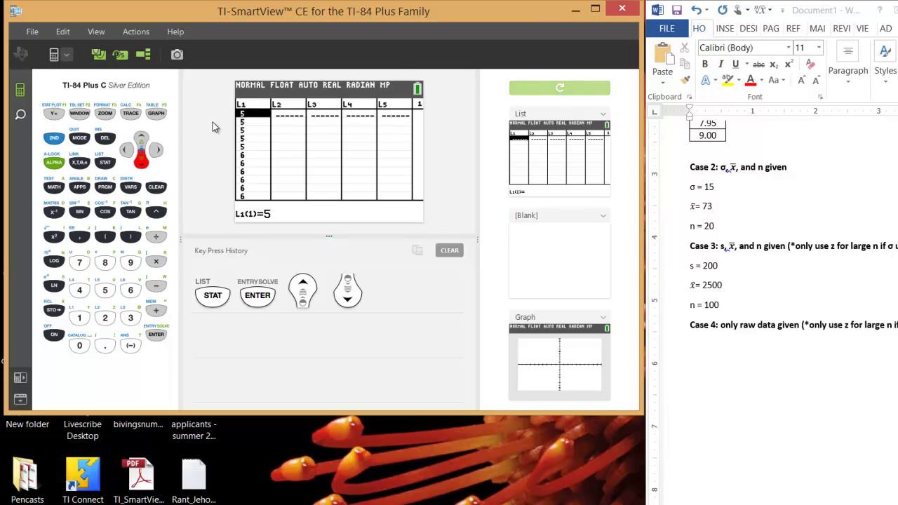
key("Up")
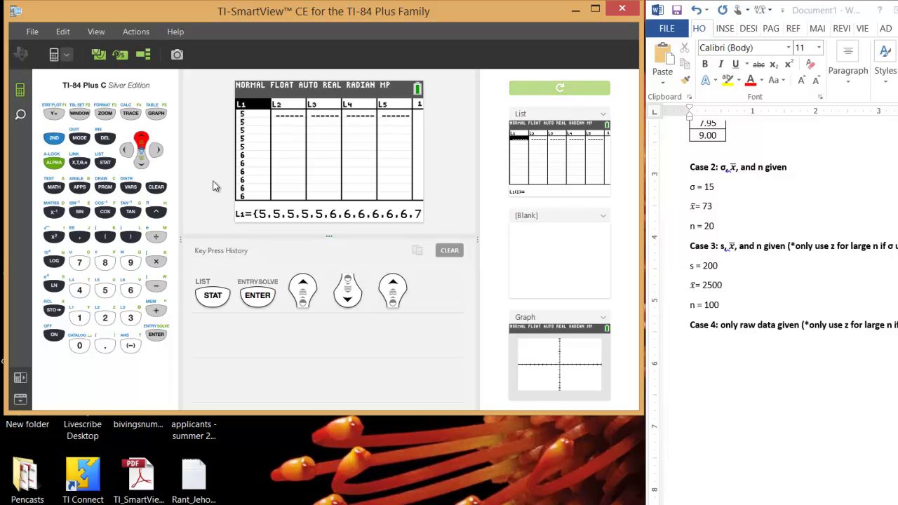
key("Down")
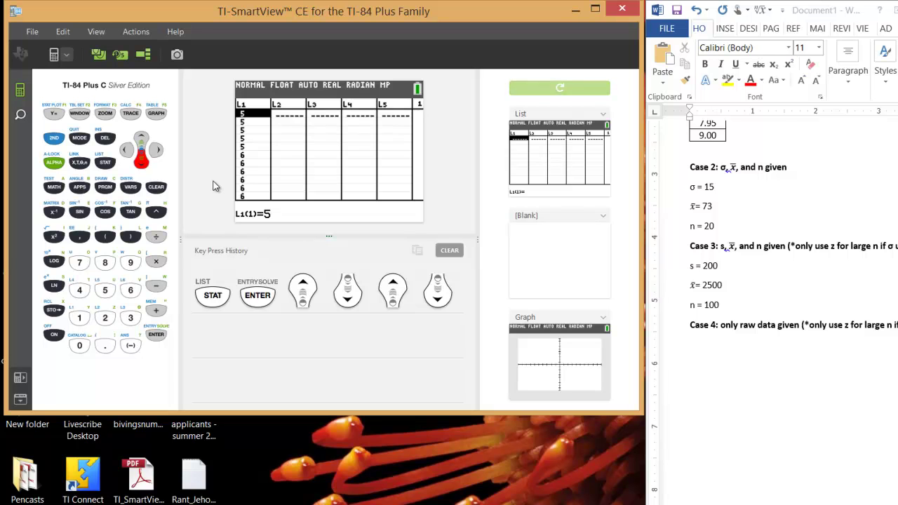
Re-enter 5 in the first two L1 cells.
type("5")
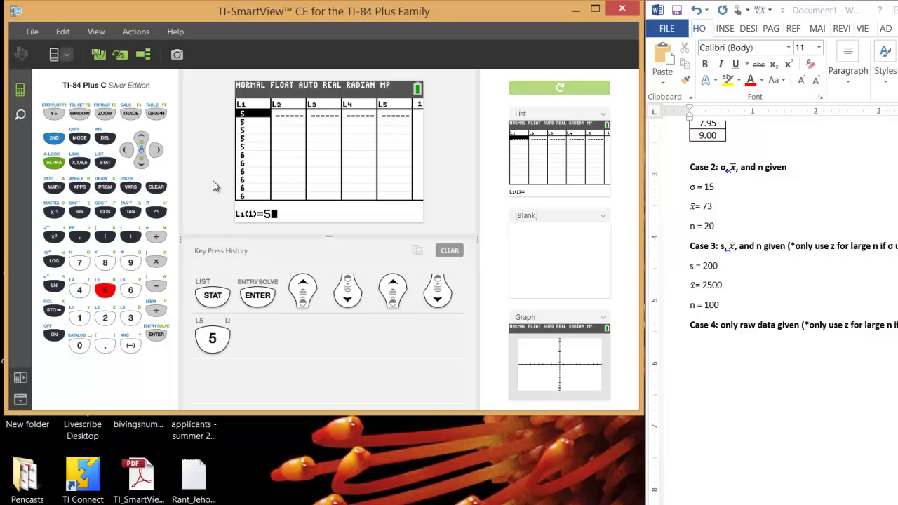
key("Return")
type("5")
key("Return")
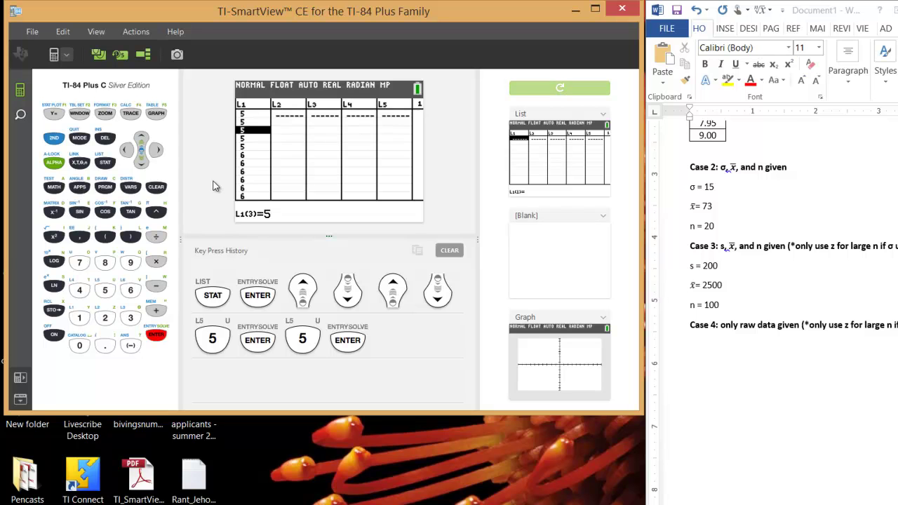
Run 1-Var Stats on L1, giving x̄ 7.285714286, Sx 1.405272186 and n 35.
left_click(105, 162)
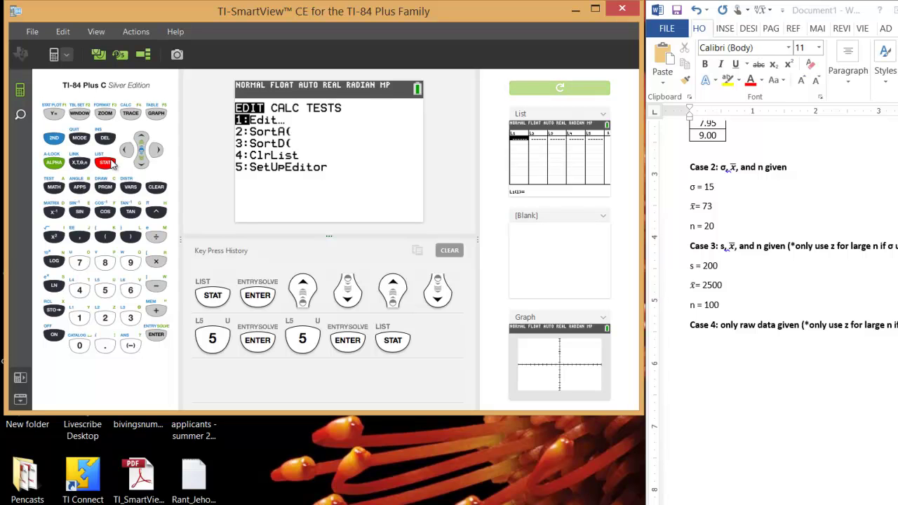
key("Right")
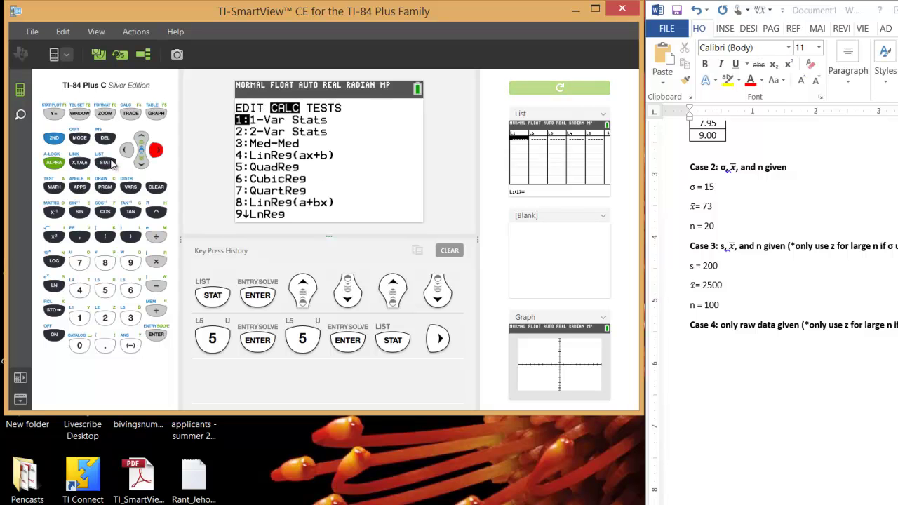
key("Return")
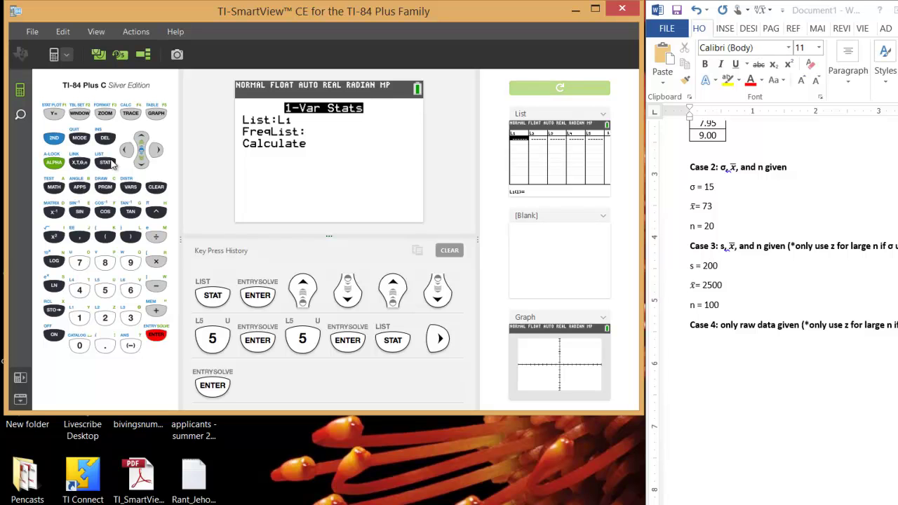
left_click(54, 139)
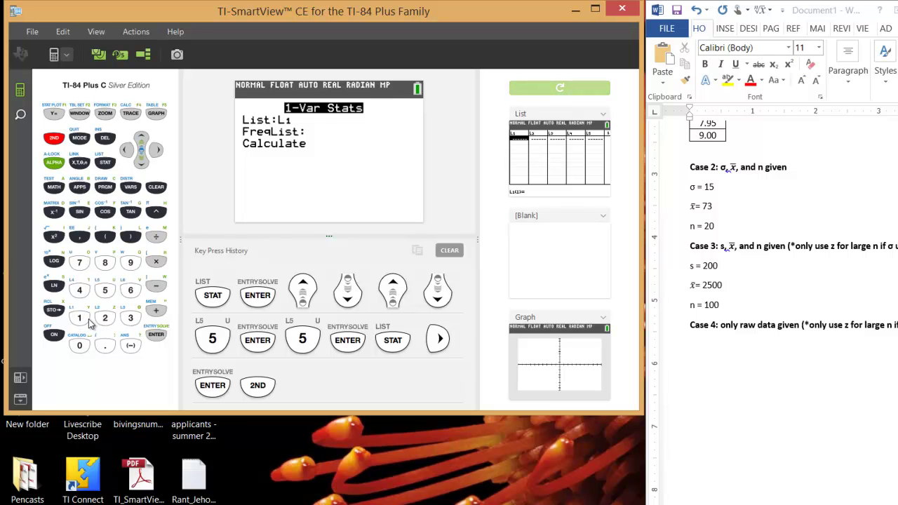
left_click(83, 320)
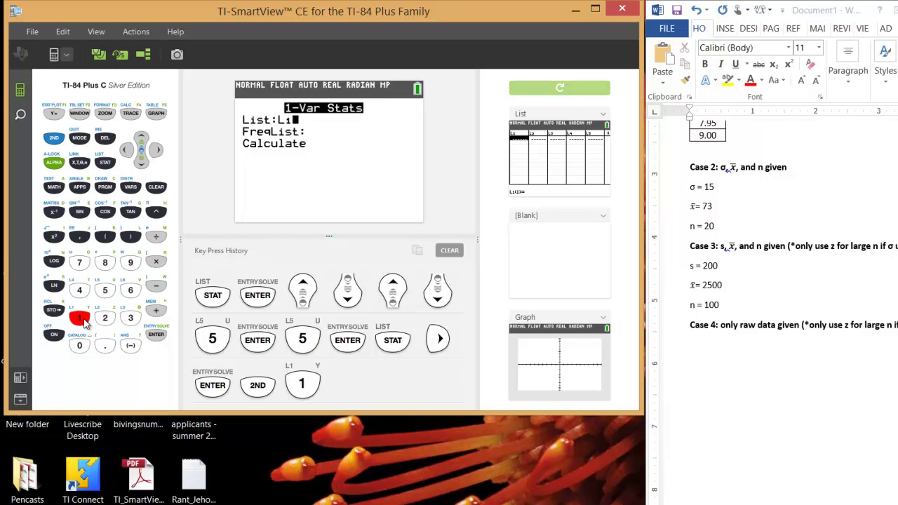
key("Down")
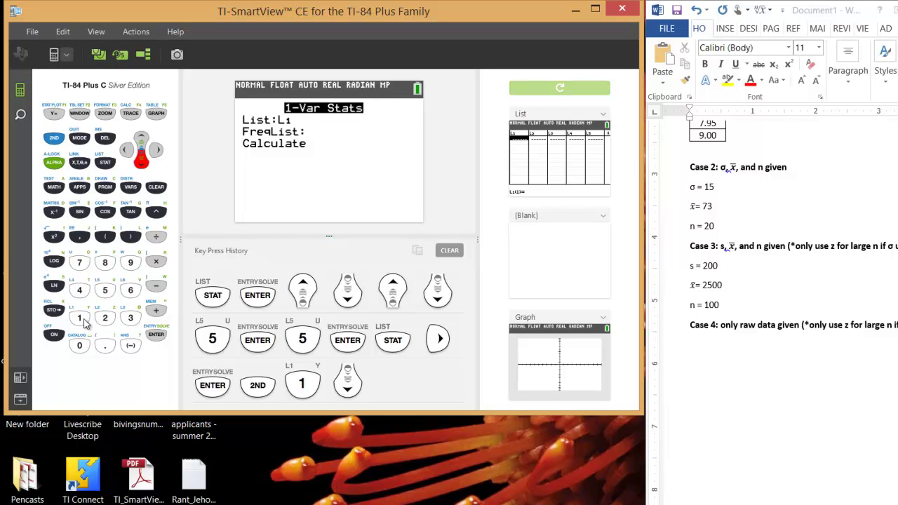
key("Down")
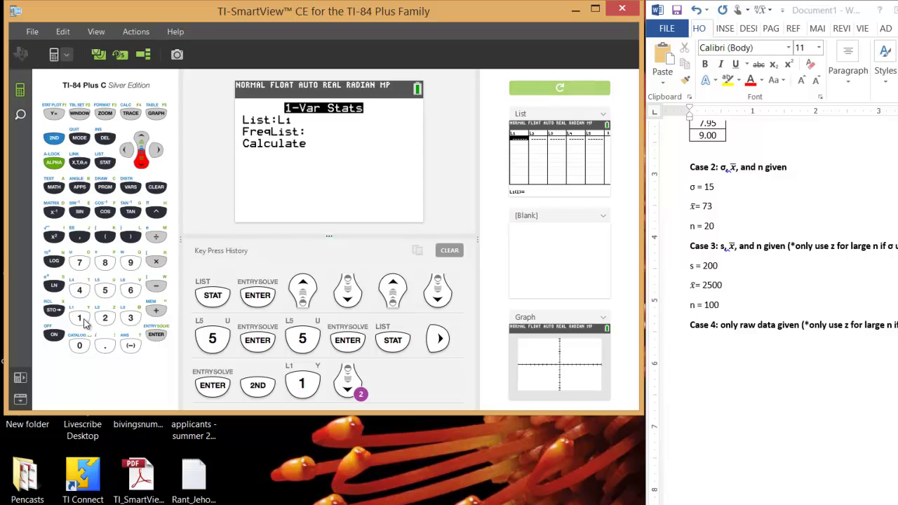
key("Return")
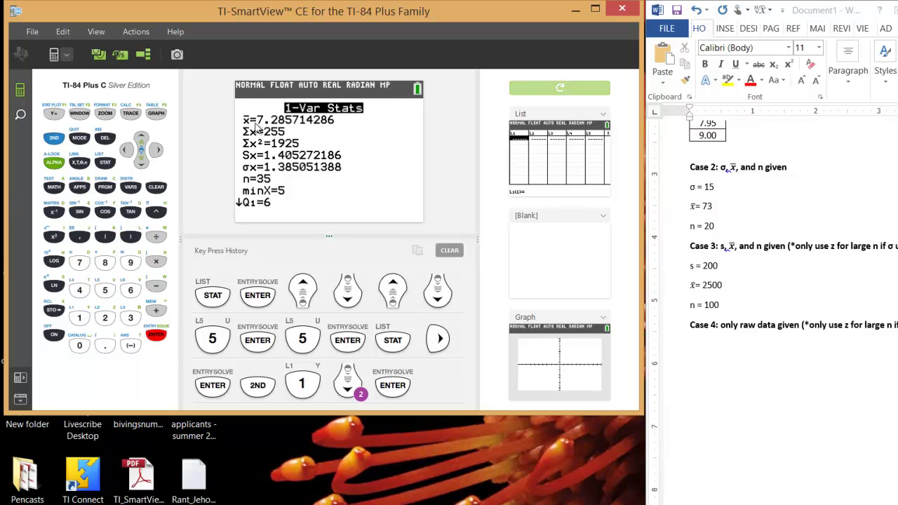
Under the Case 4 heading in Word, type xbar = 7.29, s=1.41 and n on separate lines.
left_click(716, 341)
type("xba")
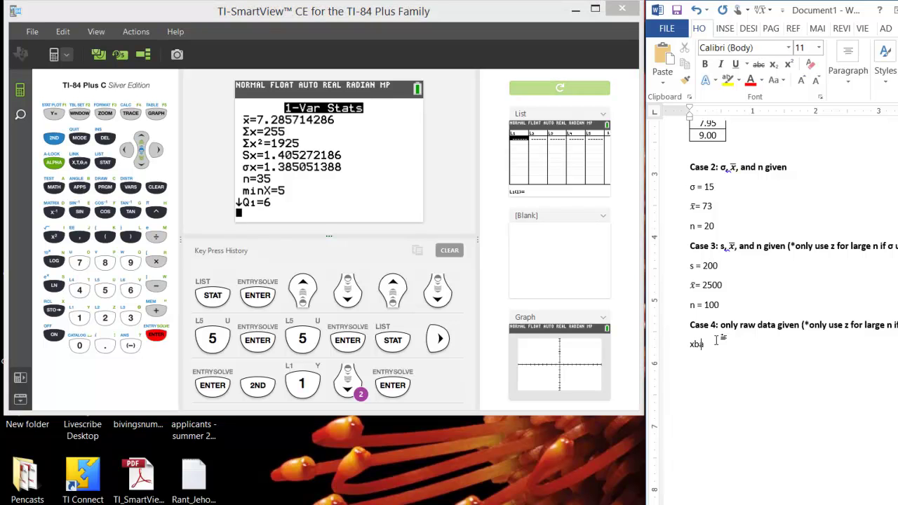
type("r = 7.49")
key("Return")
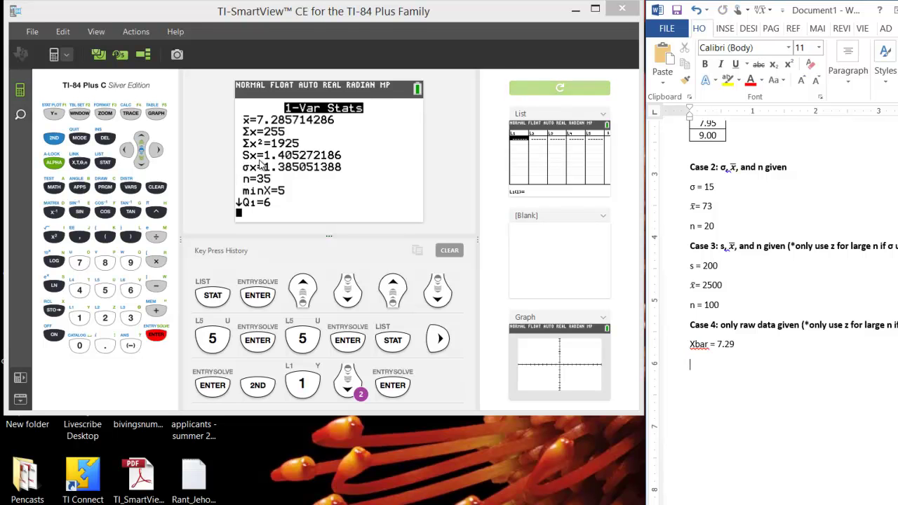
type("s=1.41")
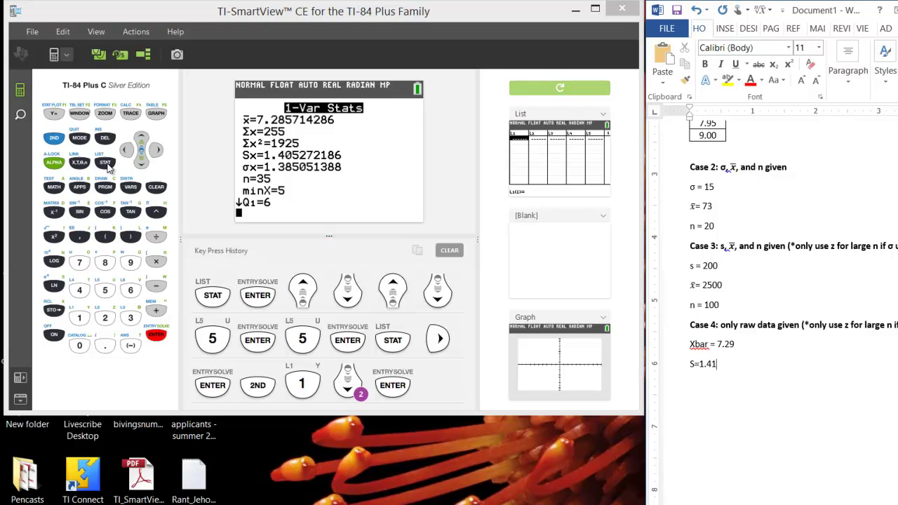
key("Return")
type("n")
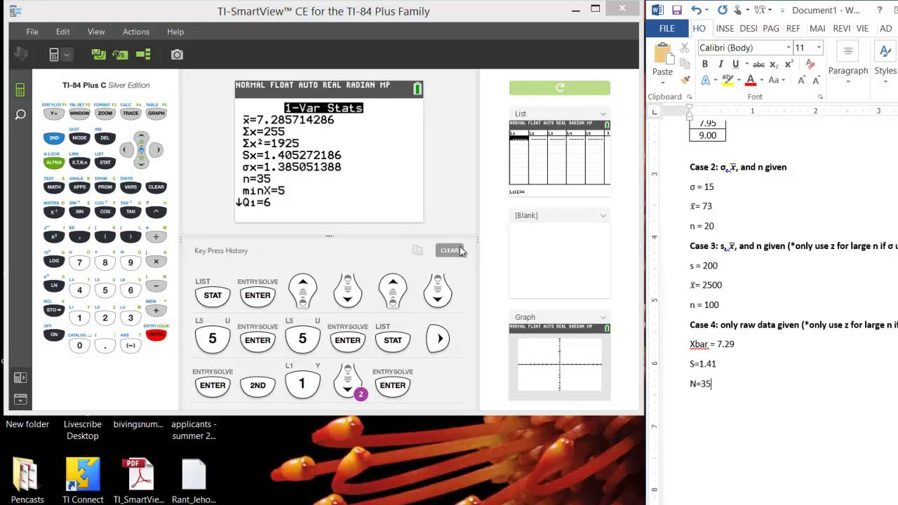
left_click(106, 163)
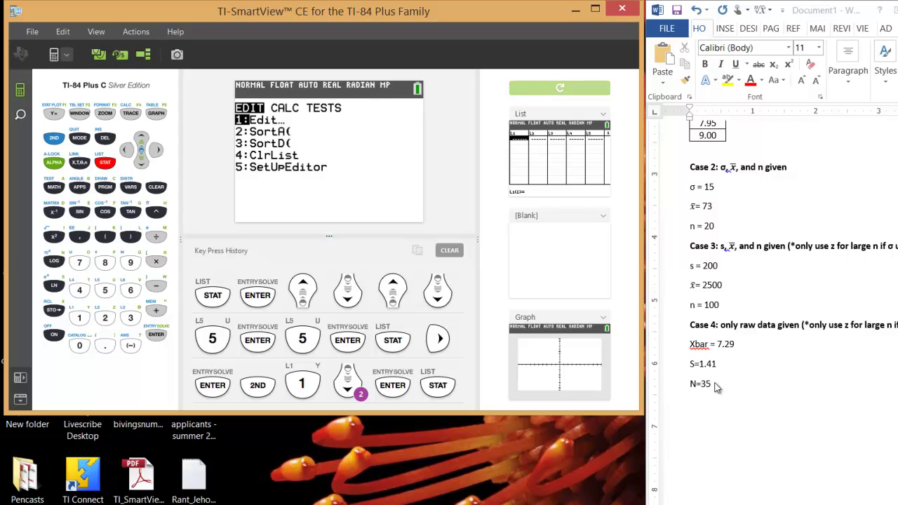
Open ZInterval from the STAT TESTS menu and switch its input to Stats.
key("Right")
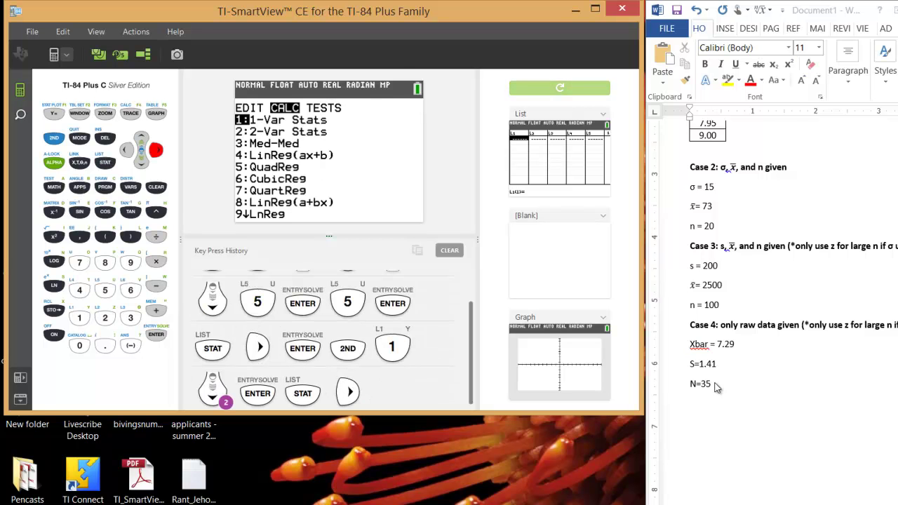
key("Right")
key("Right")
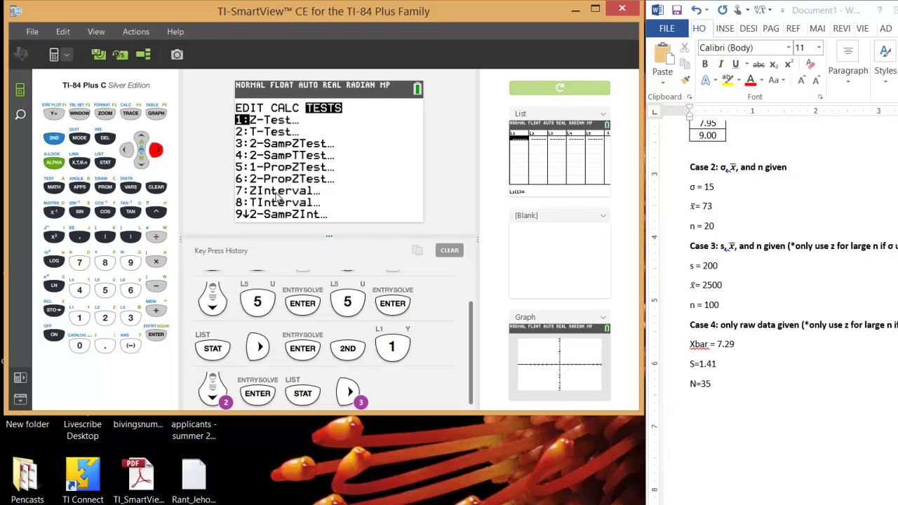
key("Down")
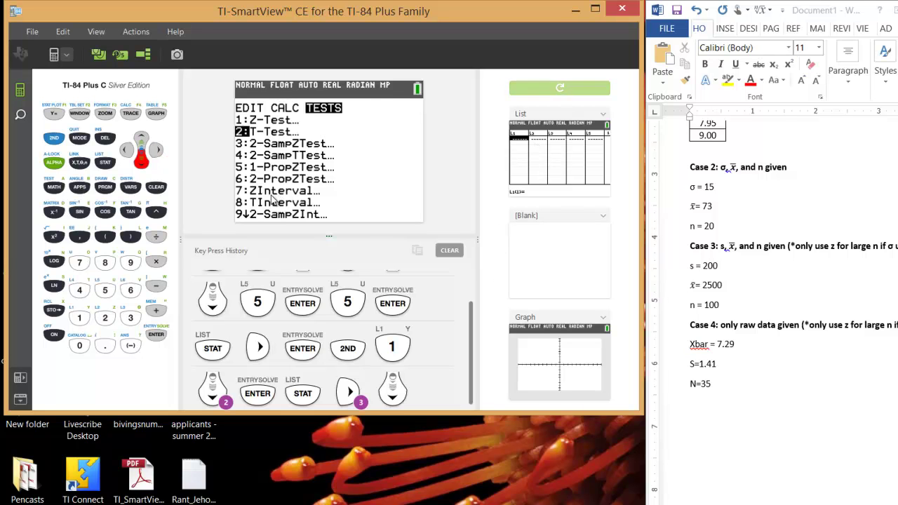
key("Down")
key("7")
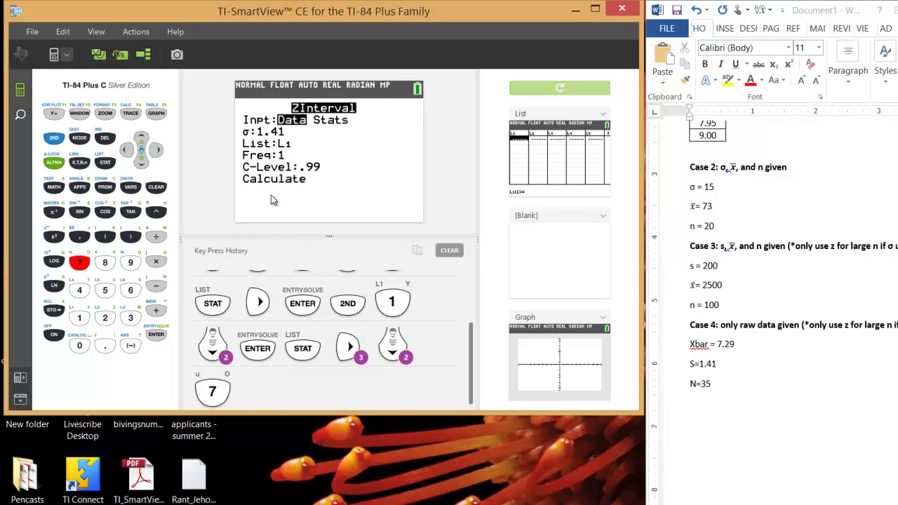
key("Right")
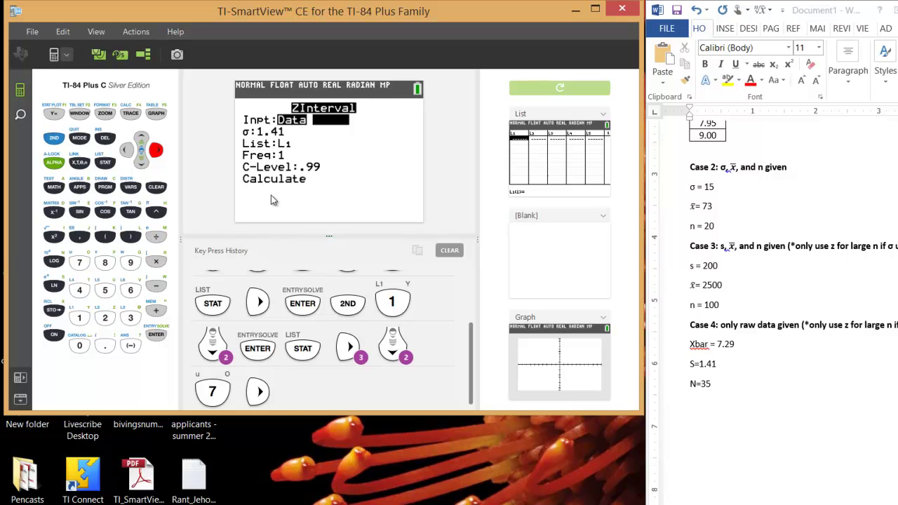
key("Return")
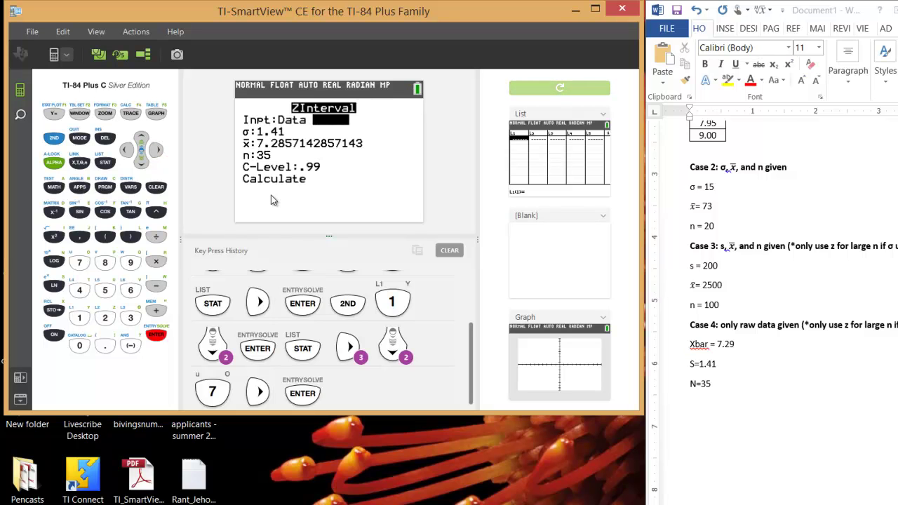
Set σ to 1.41, clearing the mistyped entries first.
key("Down")
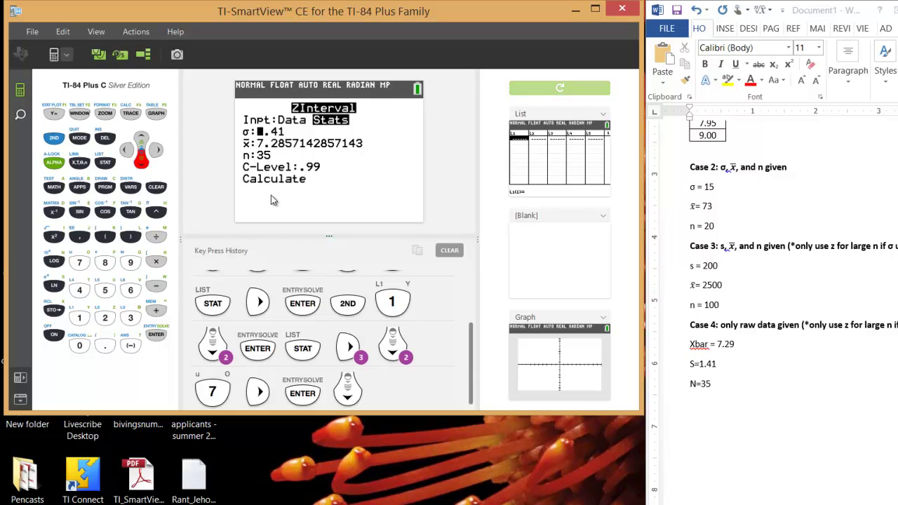
type("1")
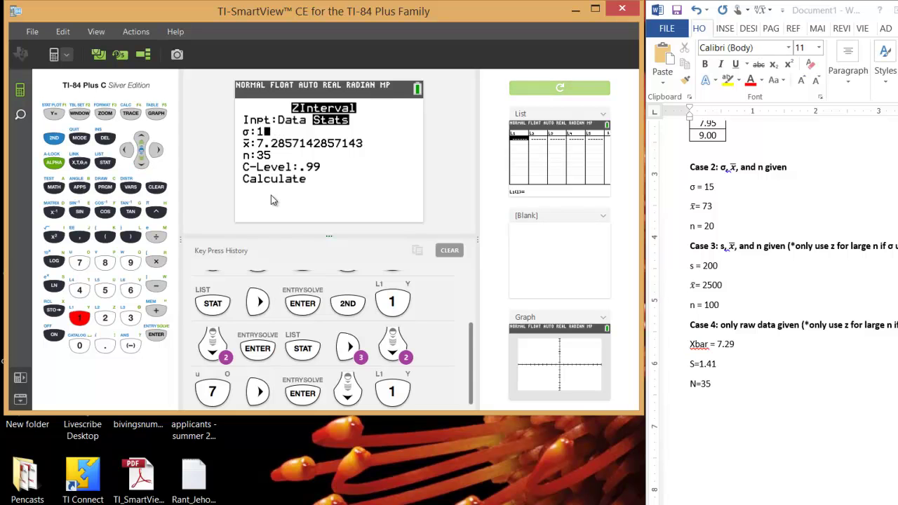
type("4")
key("Escape")
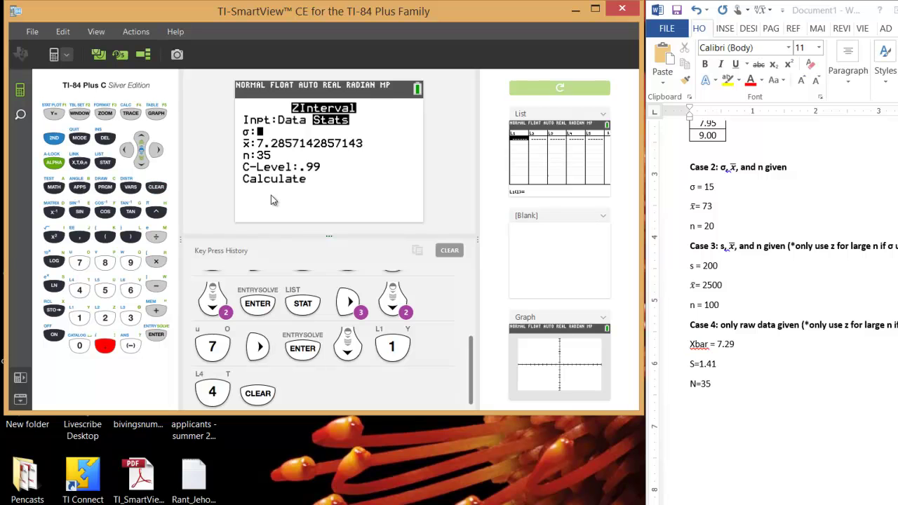
type(".")
key("Escape")
type("1")
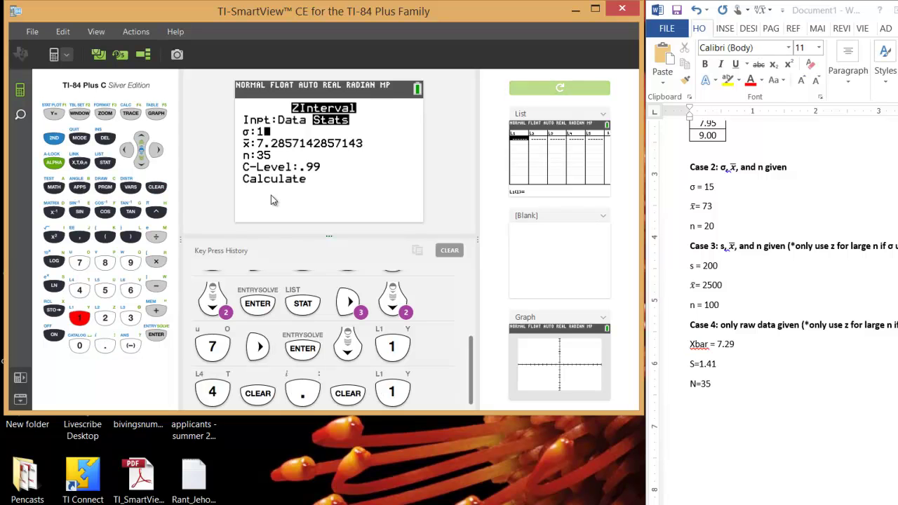
type(".41")
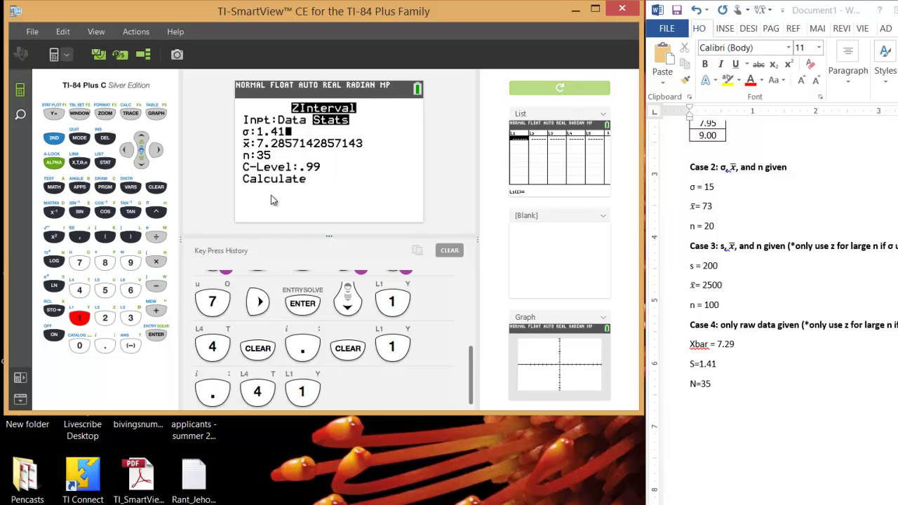
Enter x̄ 7.29, n 35 and C-Level .95, then calculate the interval (6.8229, 7.7571).
key("Down")
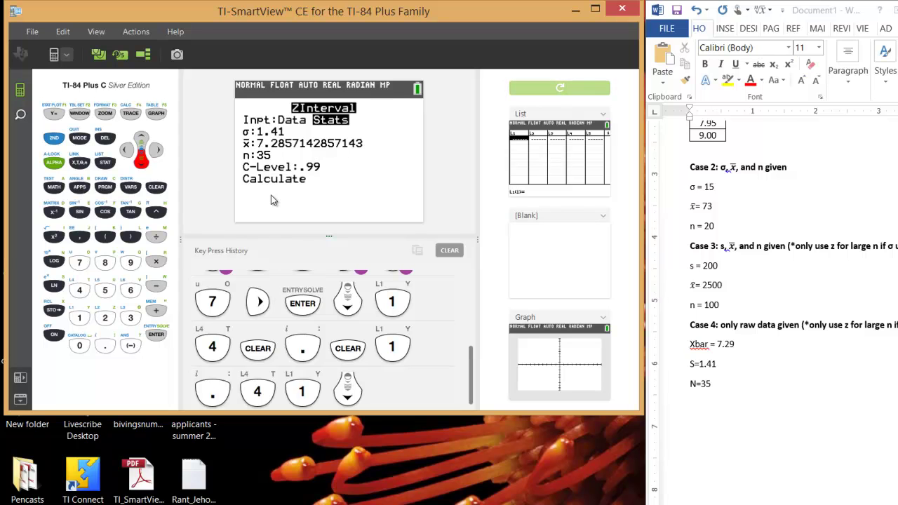
type("7.2")
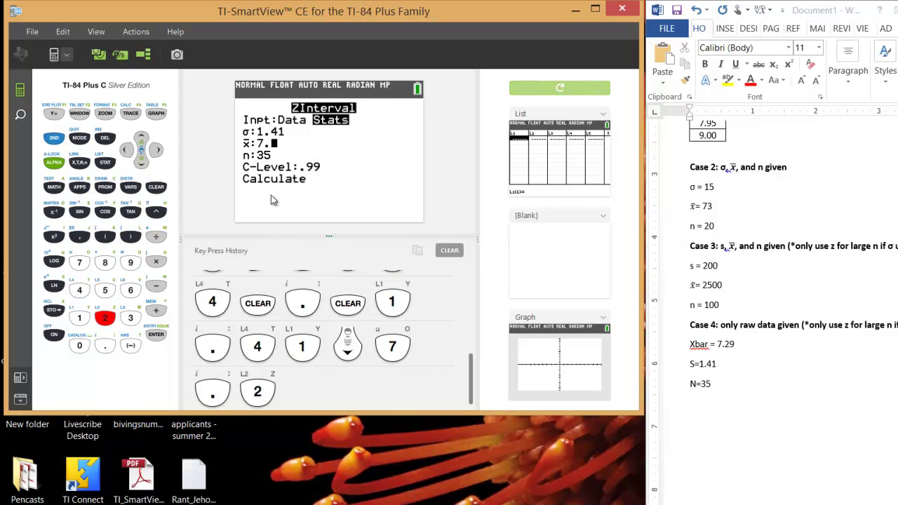
type("9")
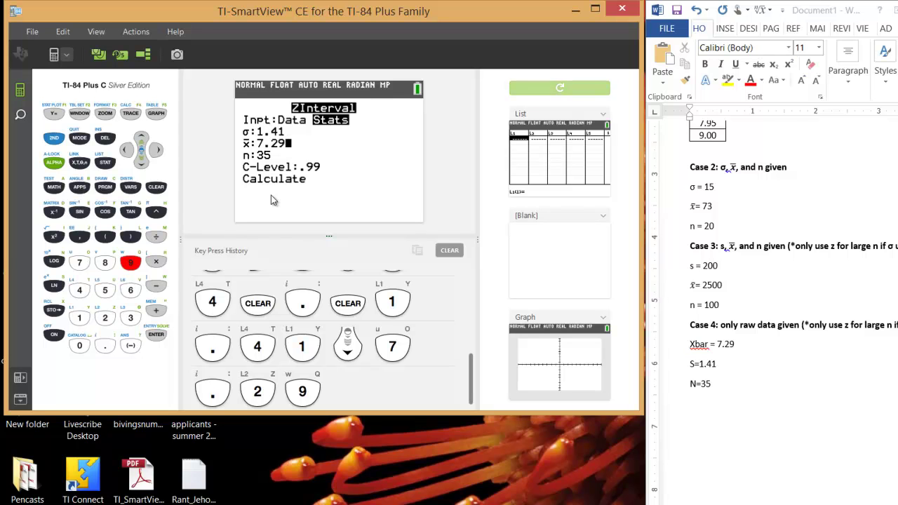
key("Down")
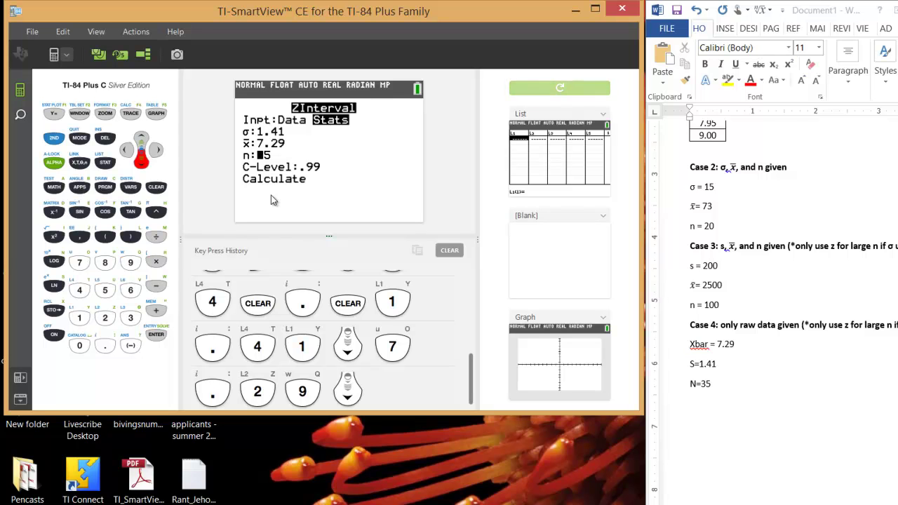
type("35")
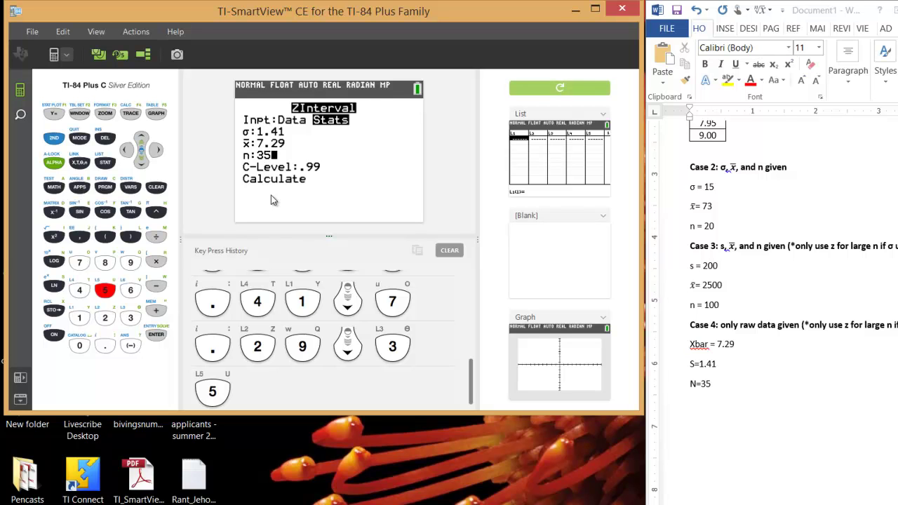
key("Return")
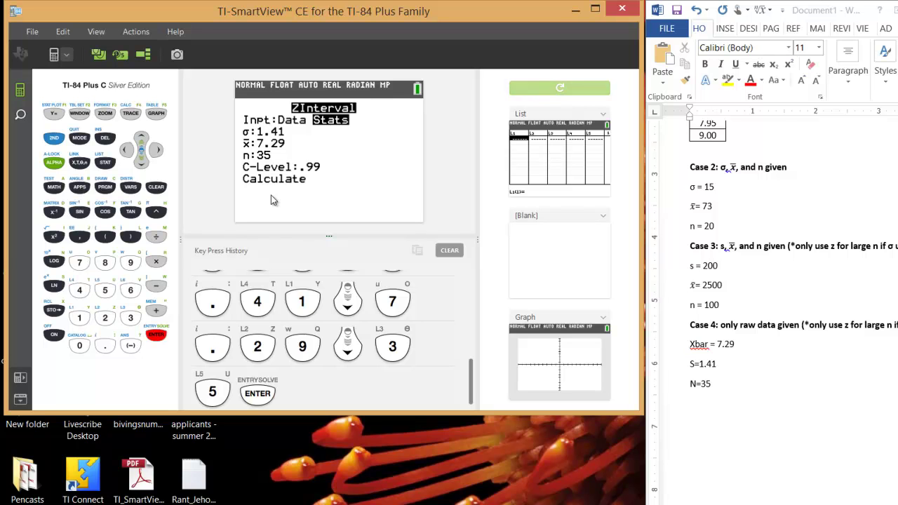
type(".9")
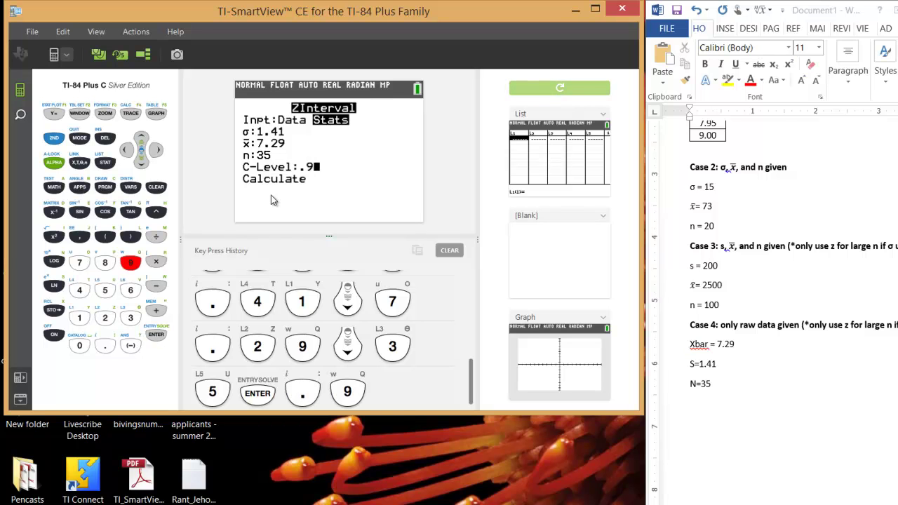
type("5")
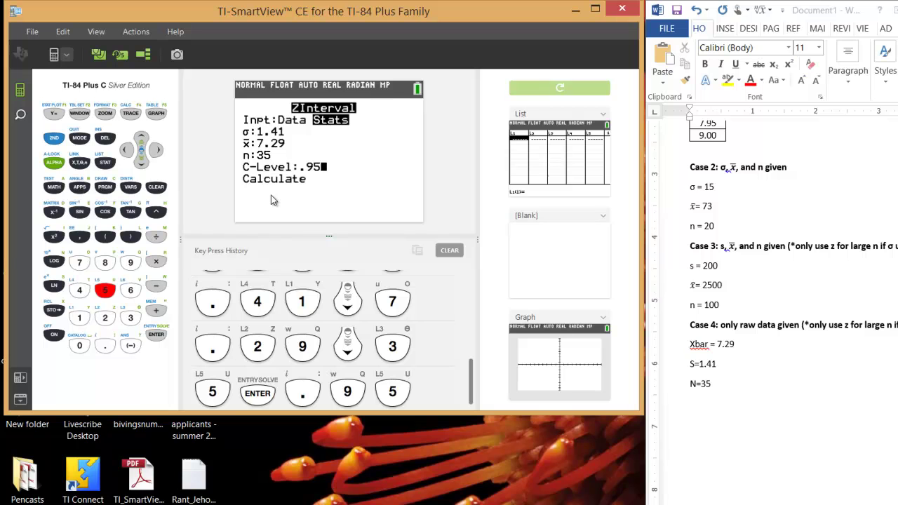
key("Down")
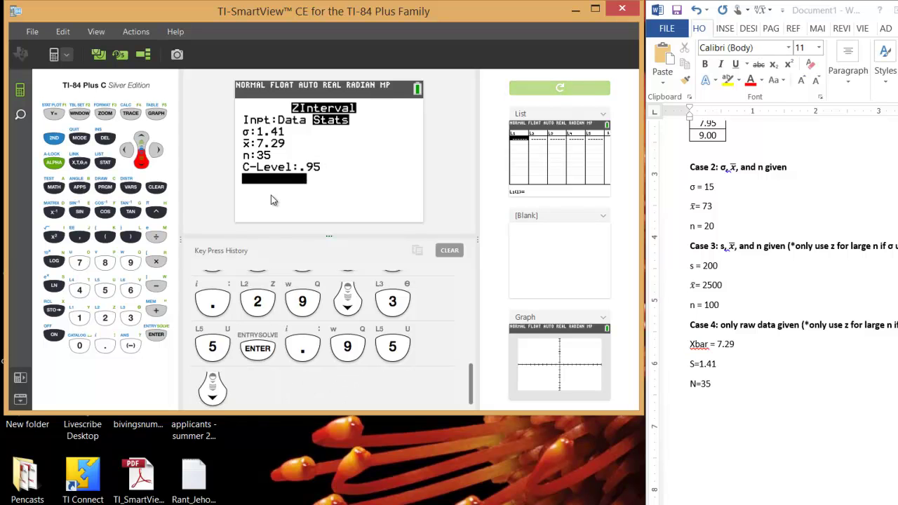
key("Return")
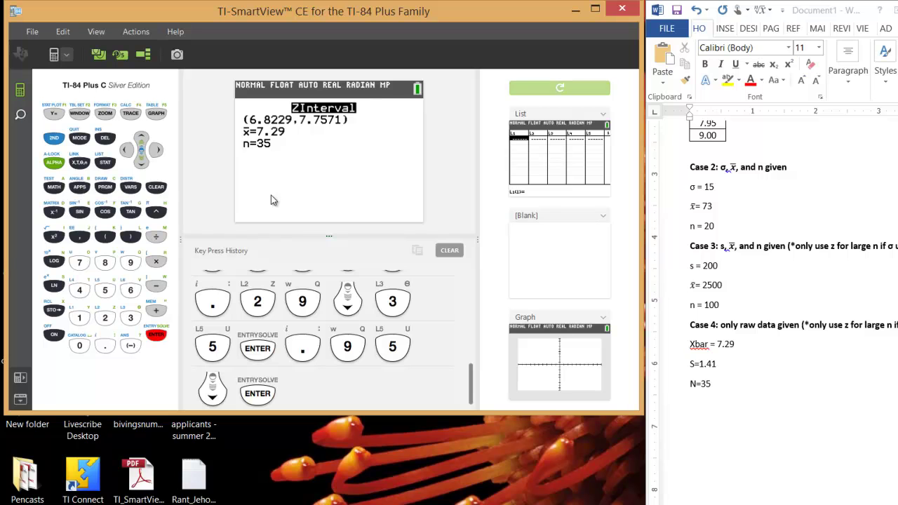
Reopen ZInterval and set Inpt back to Data, with List L1 and σ 1.41.
left_click(105, 164)
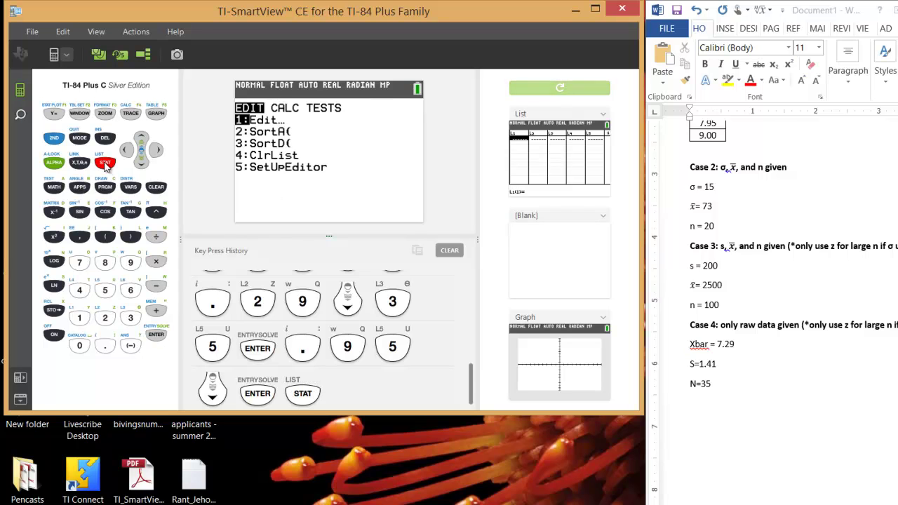
key("Right")
key("Right")
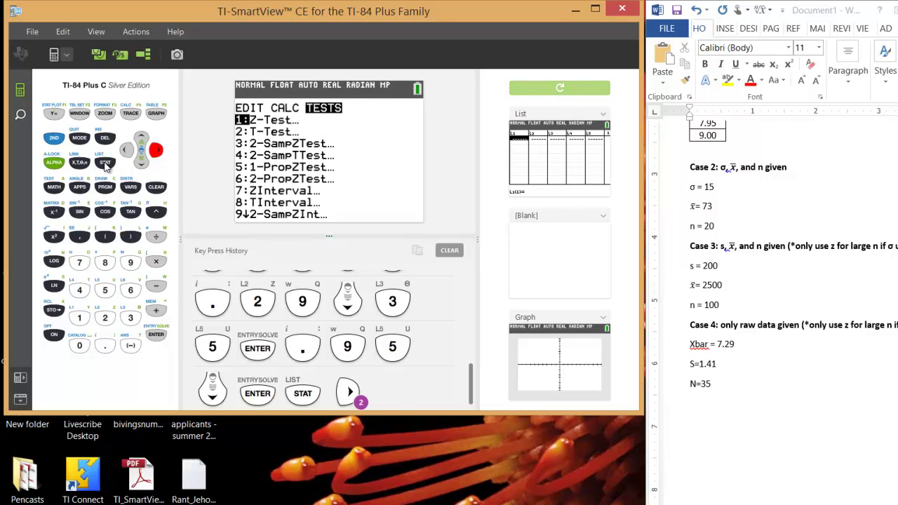
key("7")
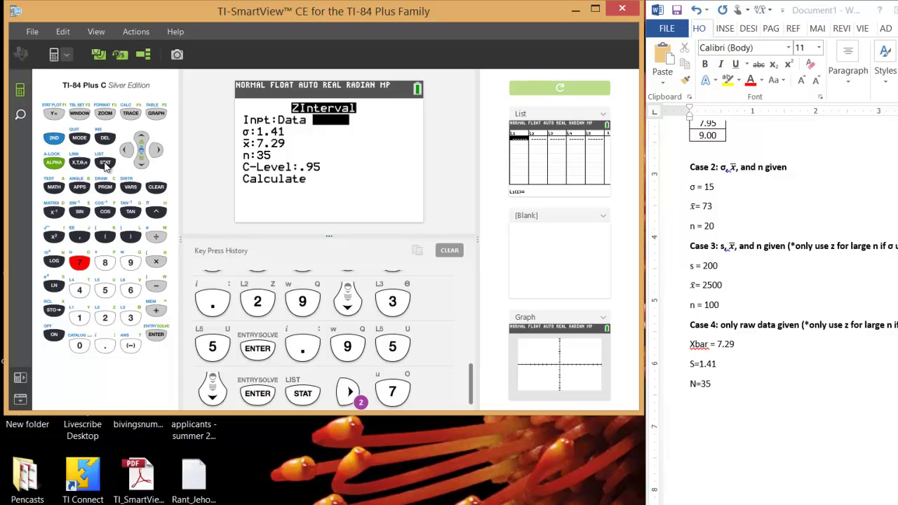
key("Down")
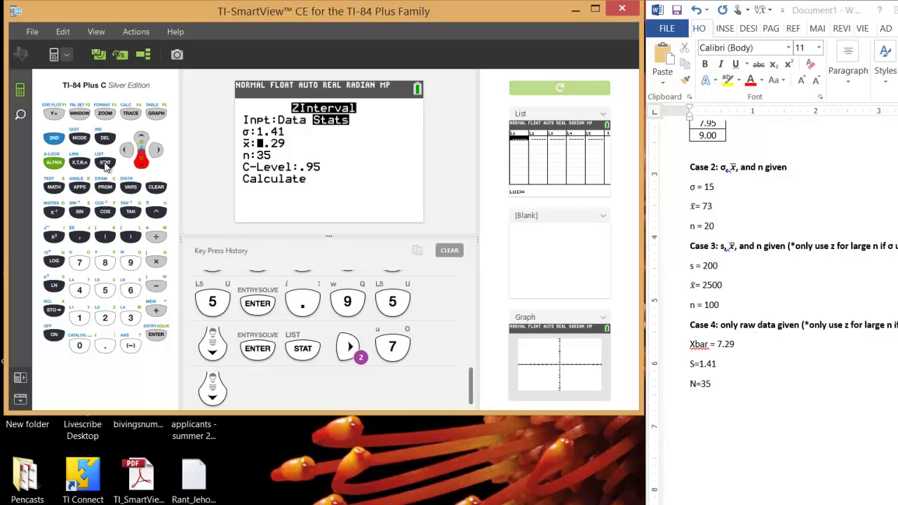
key("Down")
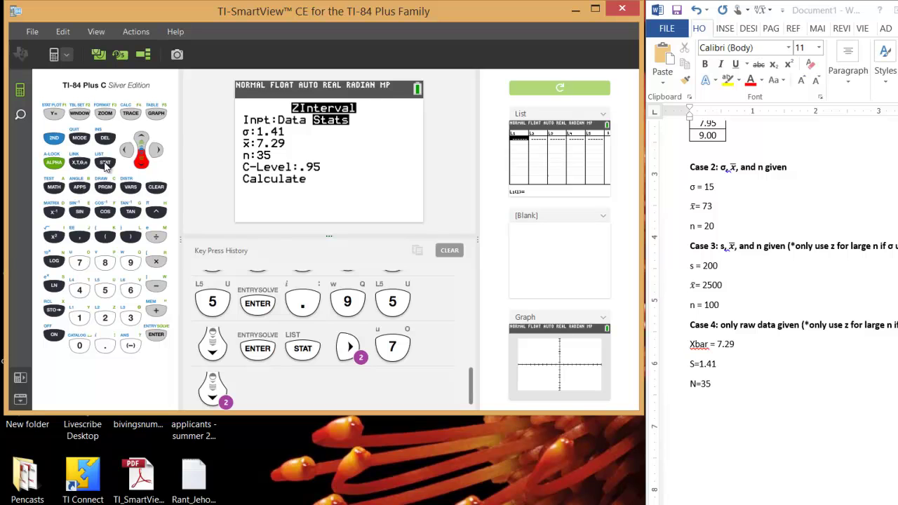
key("Up")
key("Up")
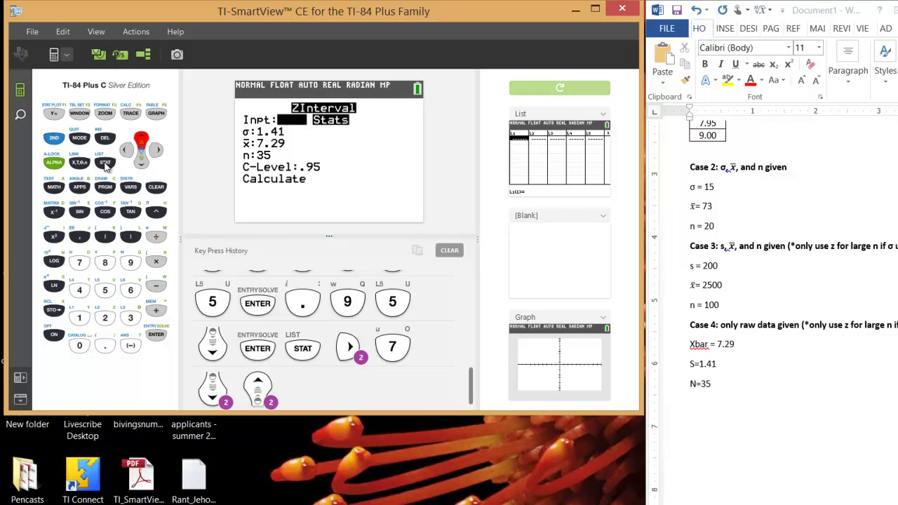
key("Right")
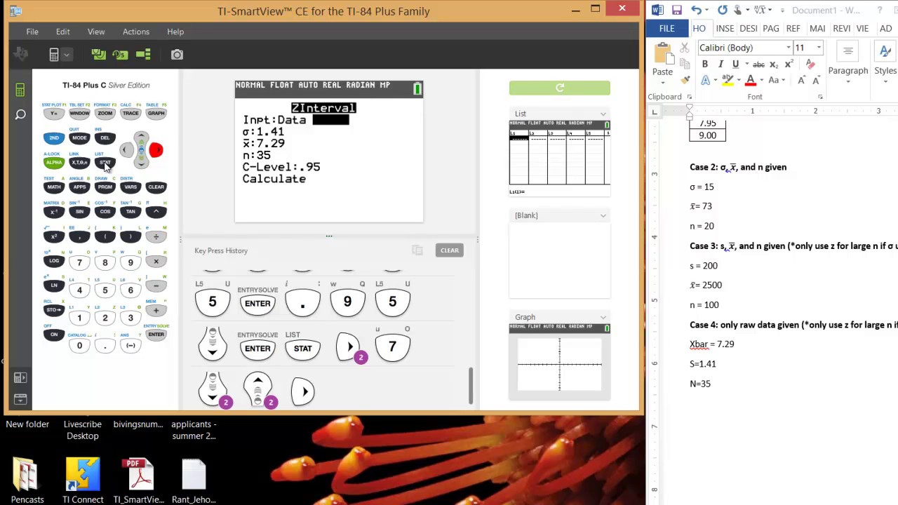
key("Left")
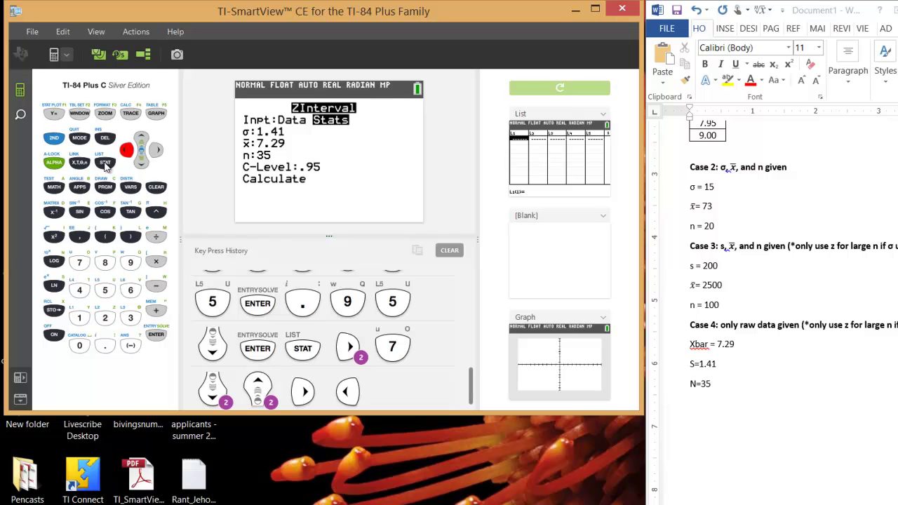
key("Return")
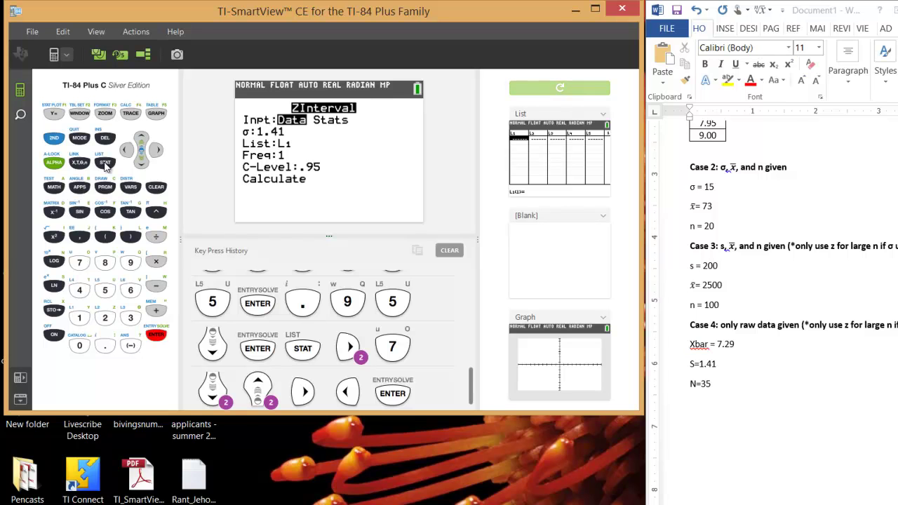
Calculate the ZInterval on L1 data, giving (6.8186, 7.7528) with Sx 1.405272186, n 35.
key("Down")
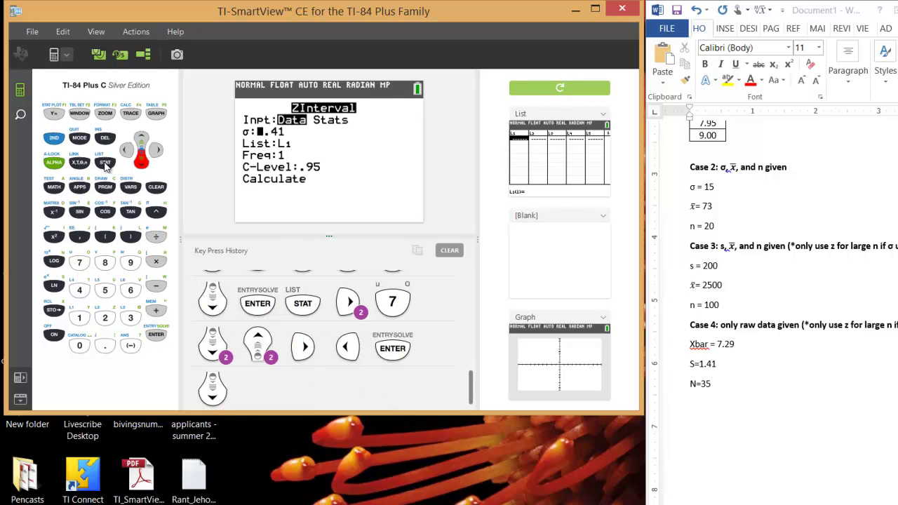
key("Down")
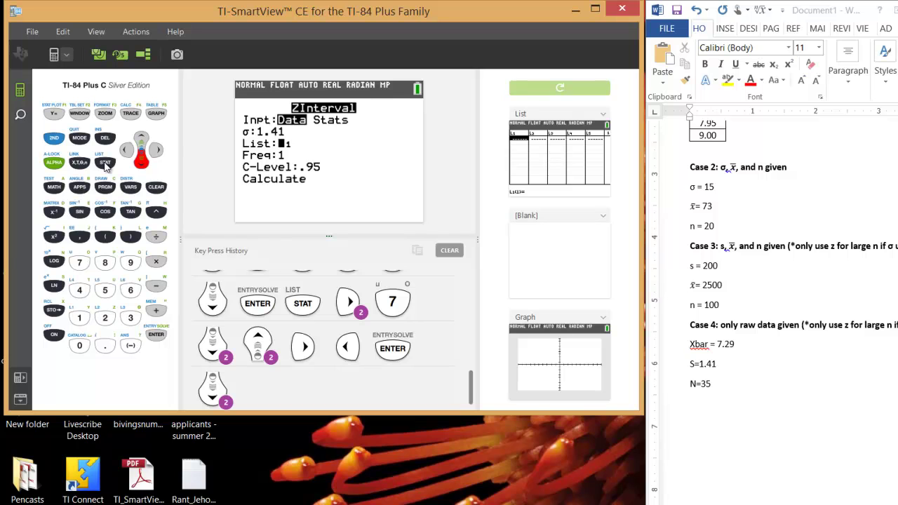
key("Down")
key("Down")
key("Return")
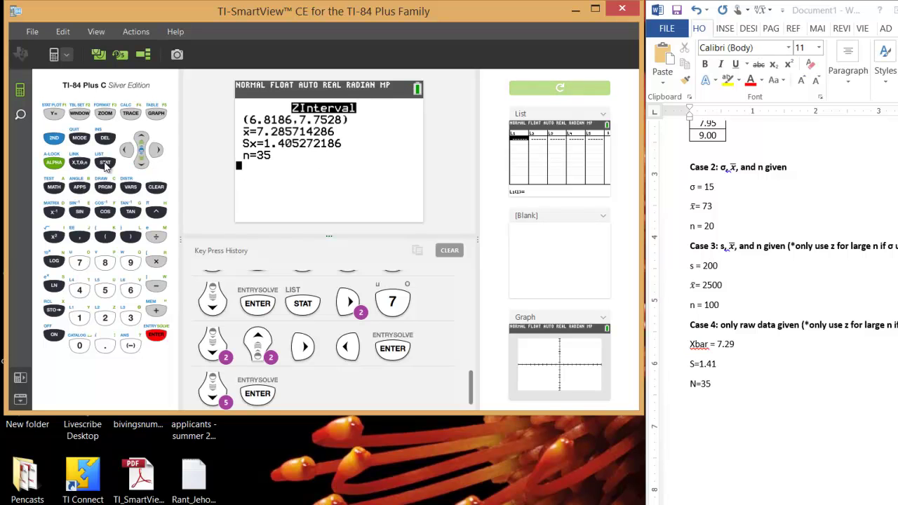